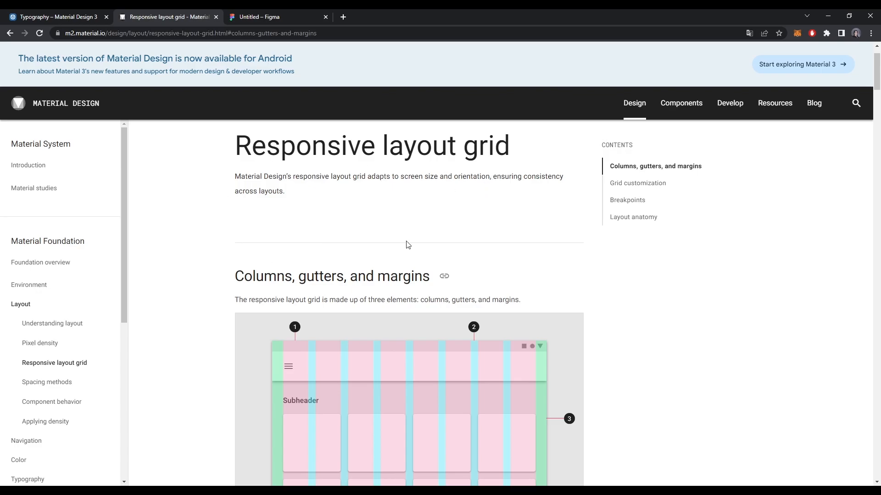
Step: Examine the responsive layout grid page's overview of columns, gutters and margins and its column examples for mobile and tablet
left_click(80, 16)
left_click(159, 16)
scroll(554, 295, "down", 4)
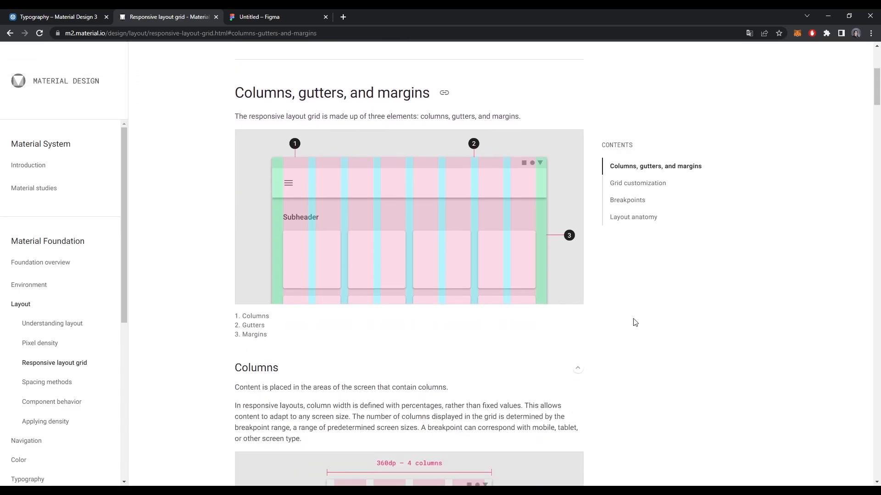
scroll(578, 350, "down", 1)
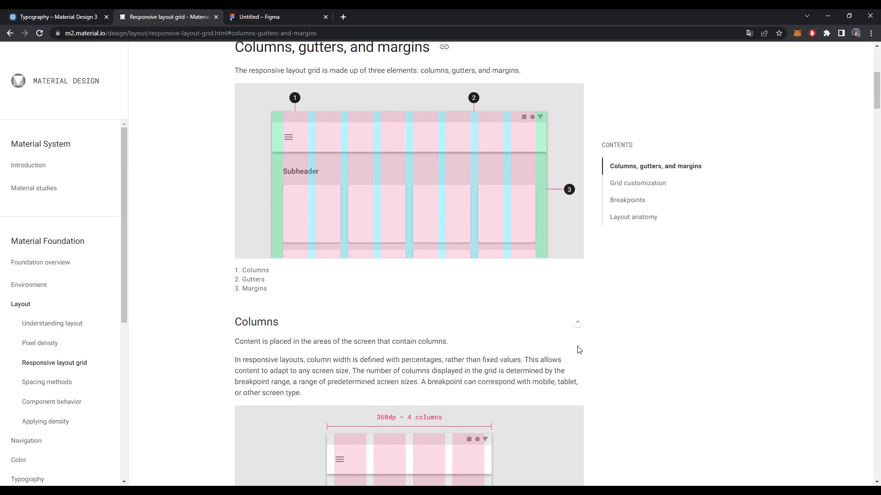
scroll(545, 336, "up", 3)
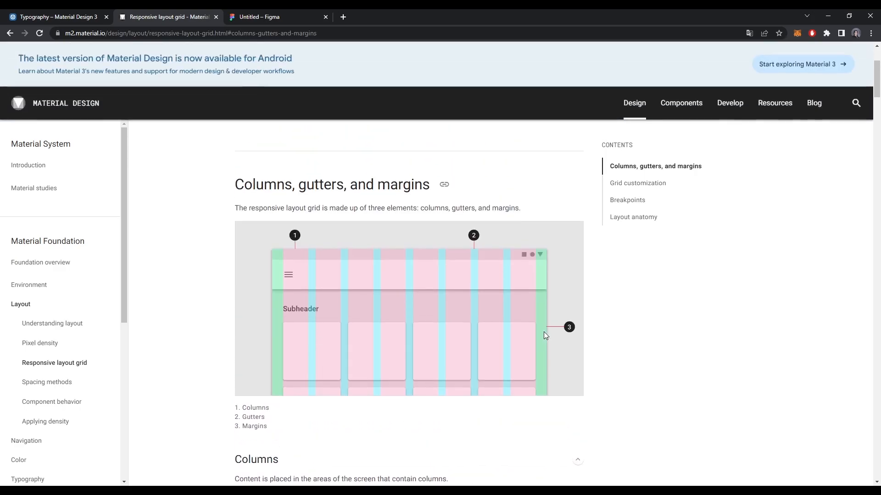
scroll(545, 335, "down", 1)
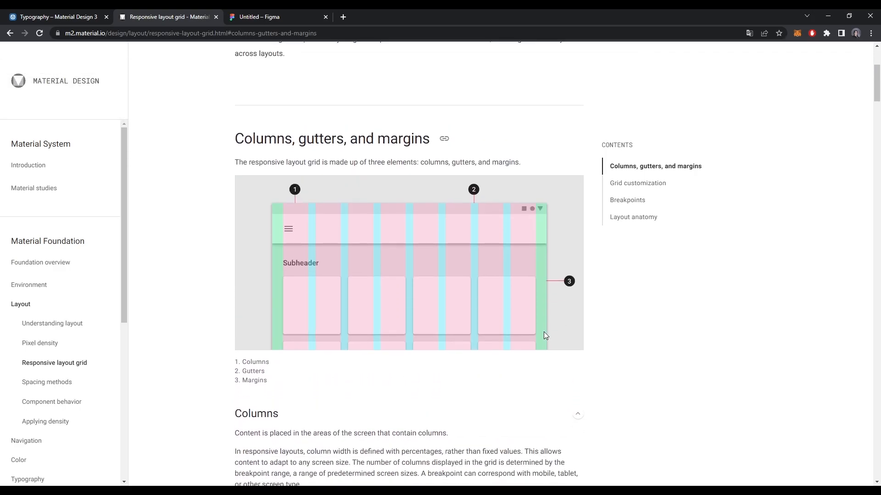
scroll(545, 335, "down", 1)
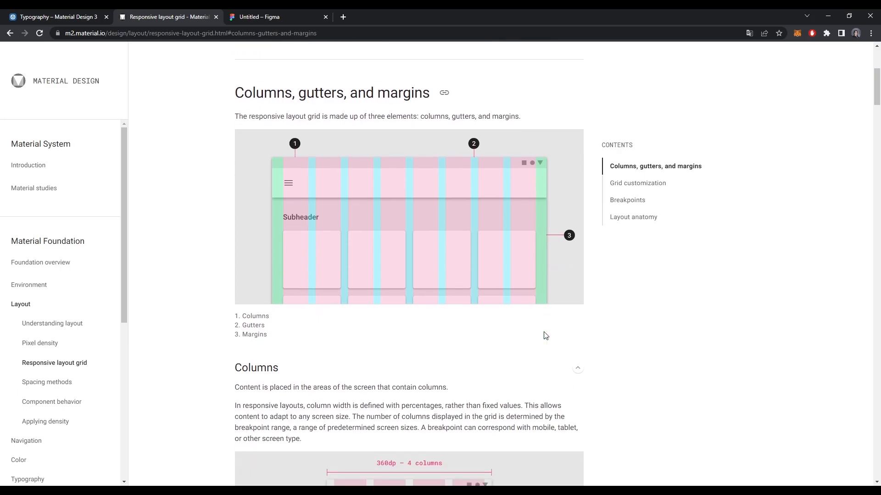
scroll(545, 335, "down", 4)
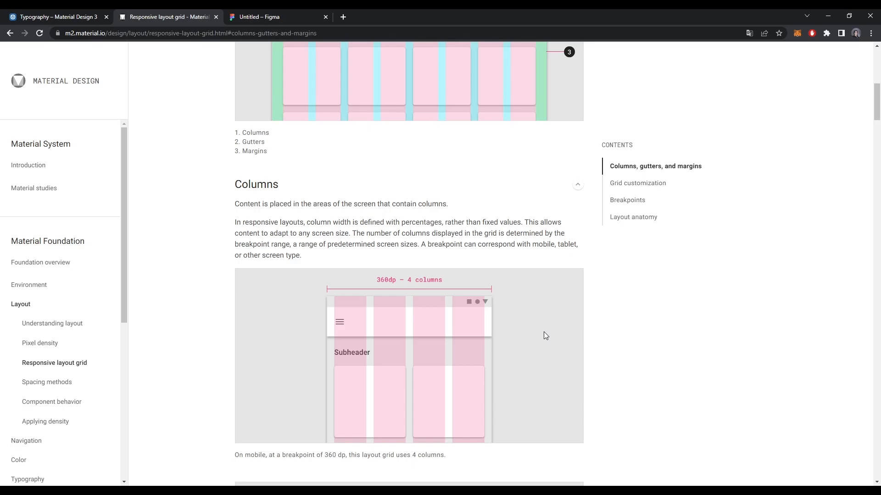
scroll(543, 336, "down", 1)
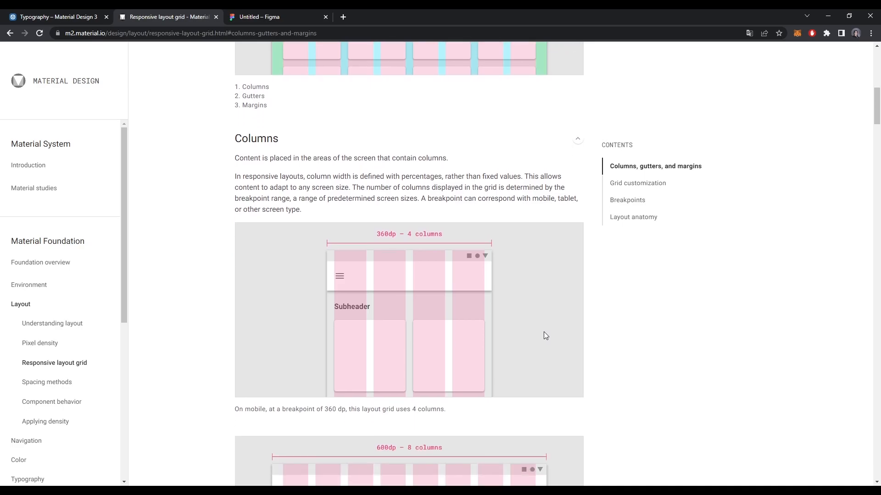
scroll(545, 336, "down", 4)
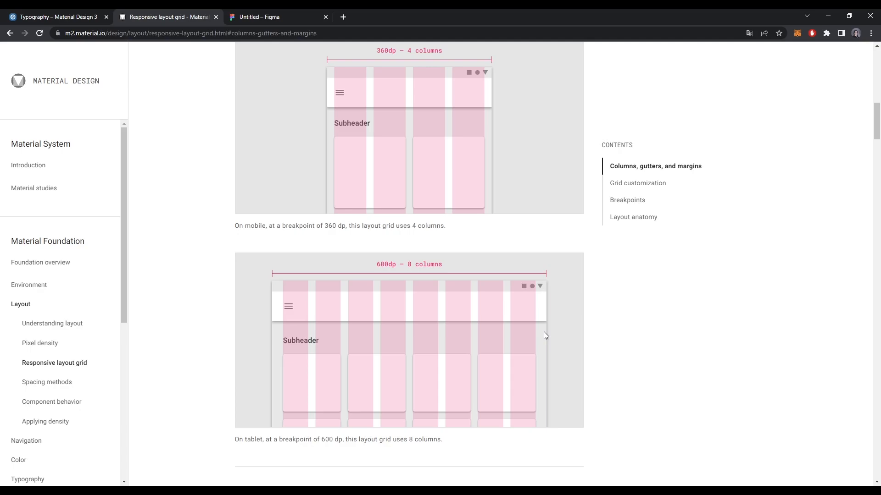
Step: Read the Gutters section and highlight the gutter widths given in the mobile and tablet captions
scroll(543, 332, "down", 7)
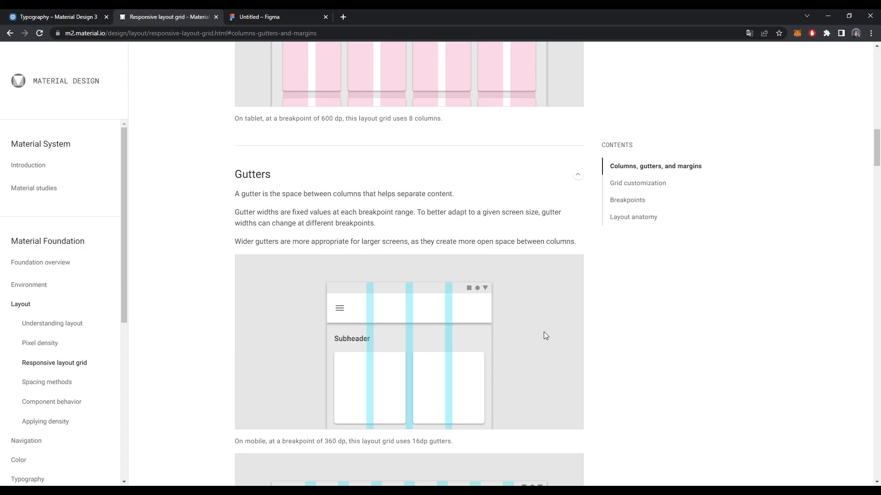
scroll(544, 331, "down", 6)
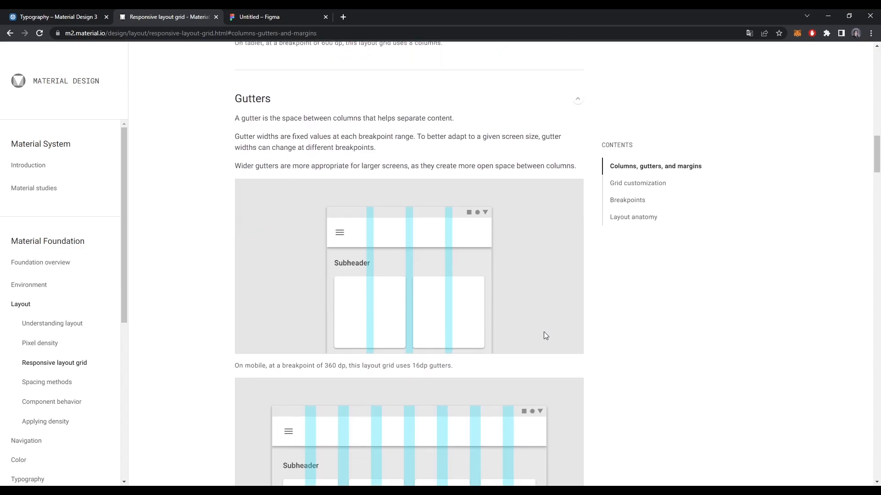
scroll(544, 332, "up", 1)
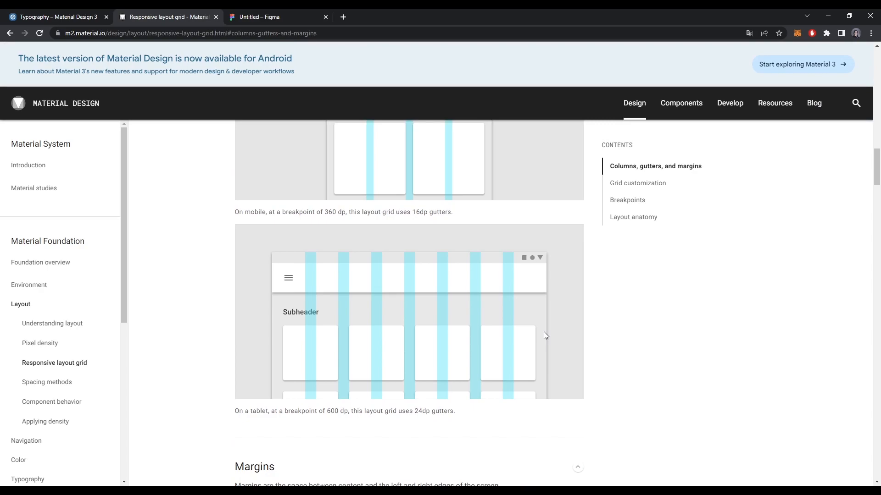
scroll(544, 335, "up", 4)
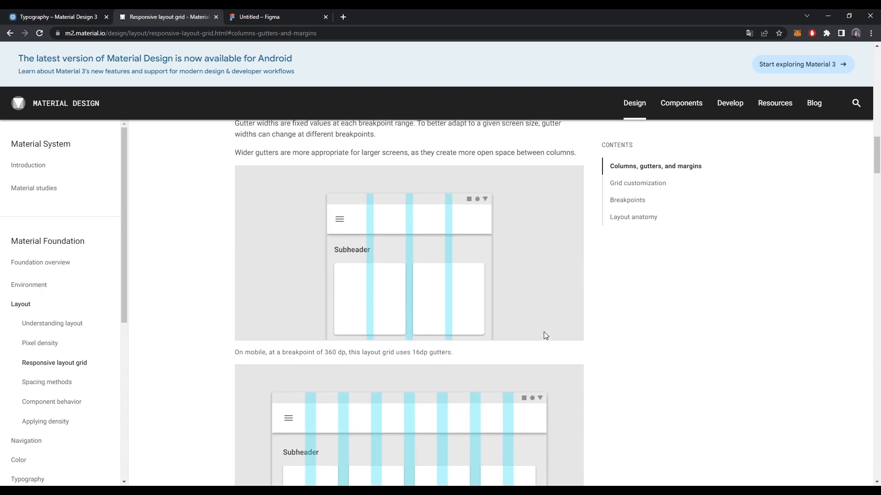
scroll(543, 332, "down", 3)
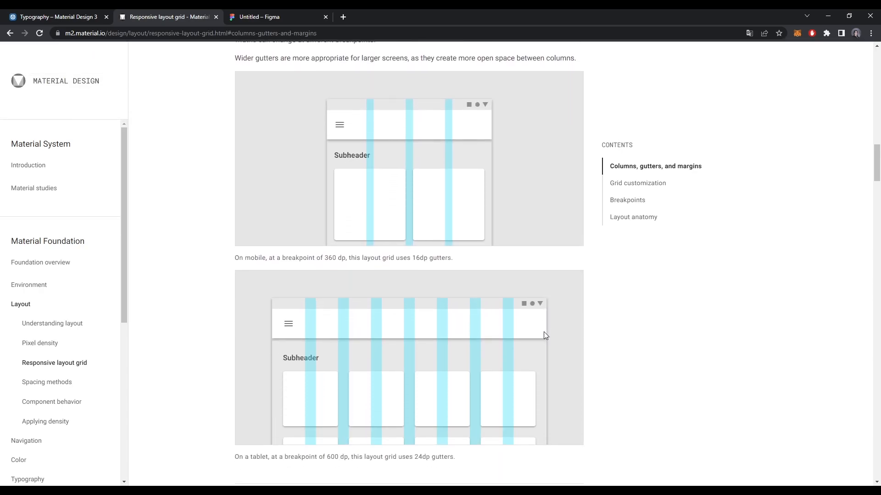
left_click_drag(412, 258, 453, 258)
left_click_drag(413, 456, 439, 457)
scroll(454, 459, "down", 1)
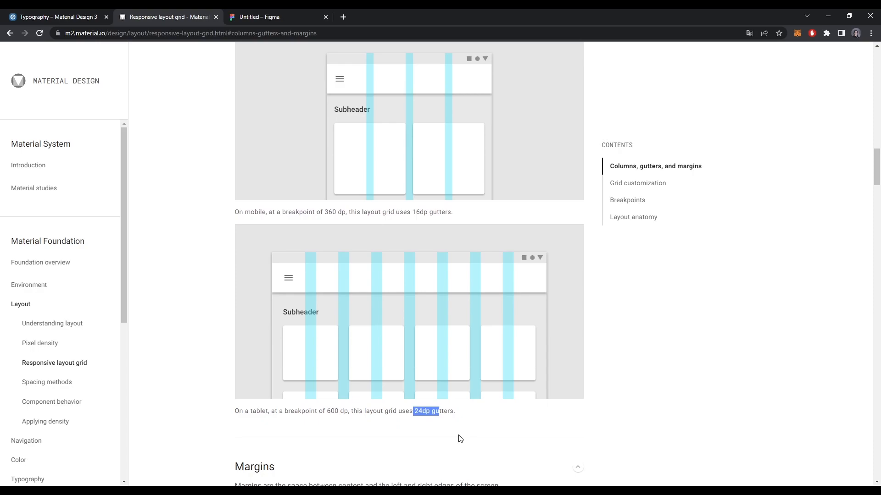
Step: Read the Margins section, highlight the mobile margin width, and look through the examples of customizing gutters
scroll(472, 397, "down", 1)
left_click(413, 364)
scroll(401, 340, "down", 6)
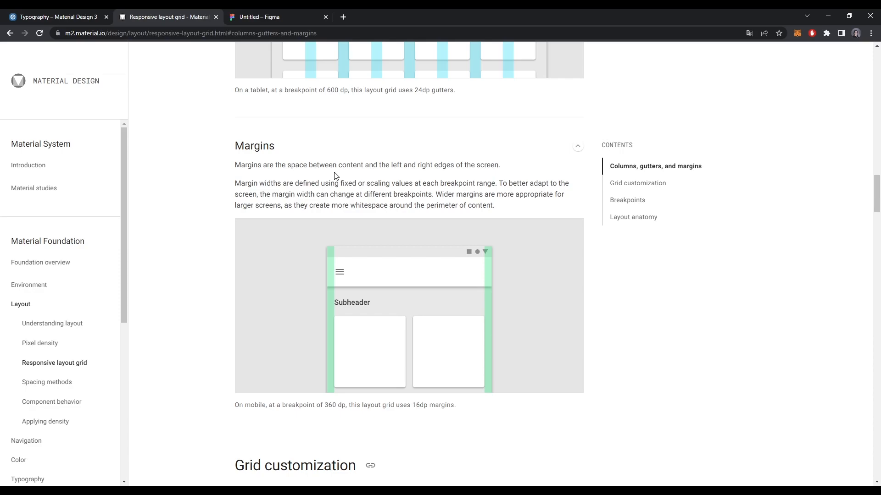
left_click_drag(411, 406, 458, 409)
scroll(458, 410, "down", 8)
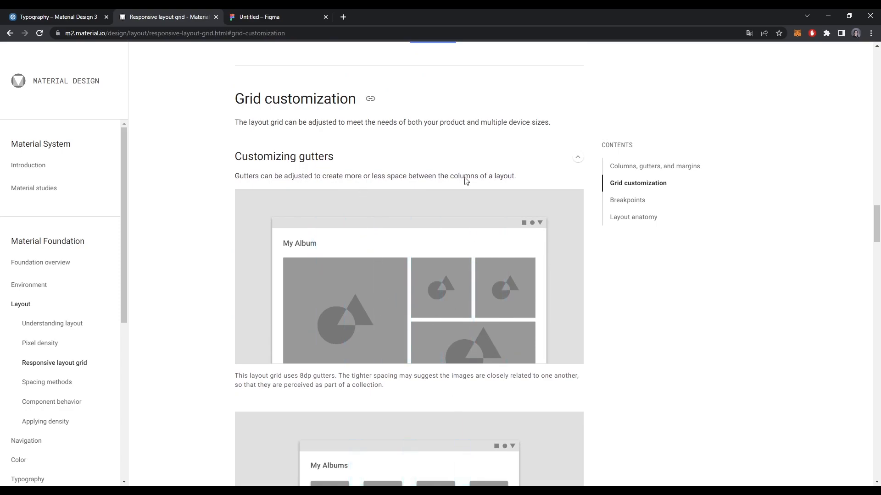
scroll(433, 327, "down", 4)
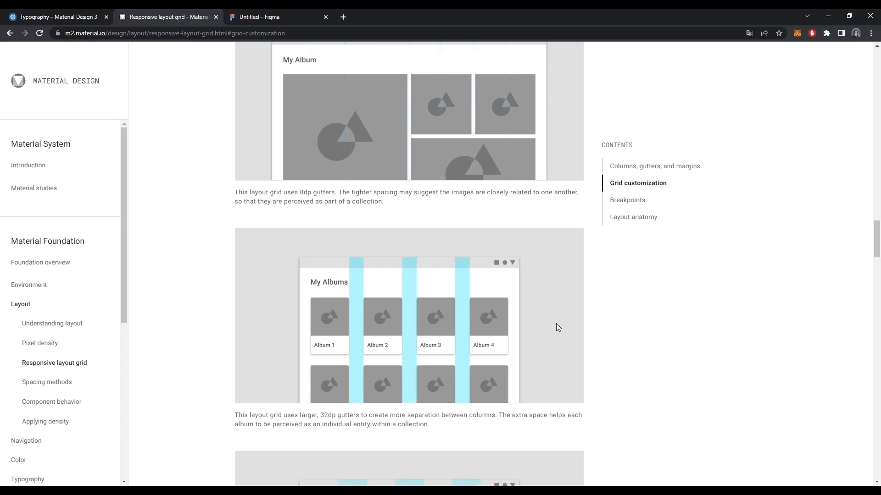
scroll(555, 323, "up", 5)
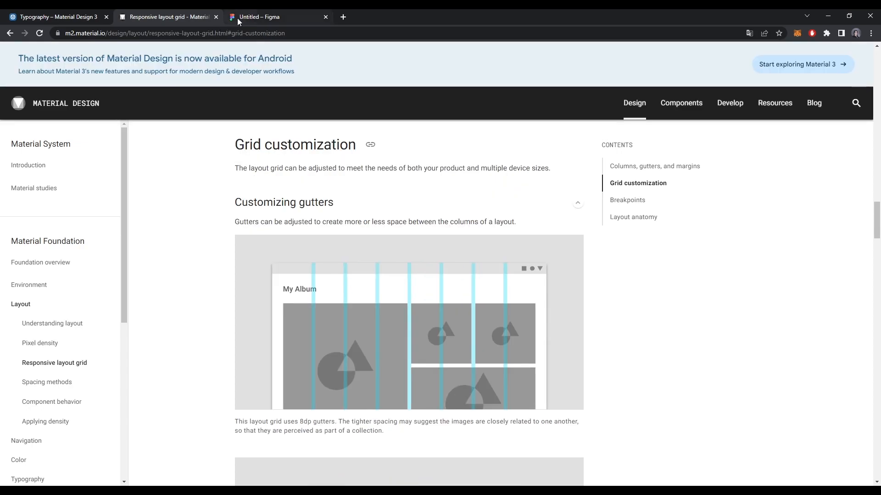
Step: Switch to the untitled Figma file and check the small and big nudge amounts in its preferences
left_click(238, 17)
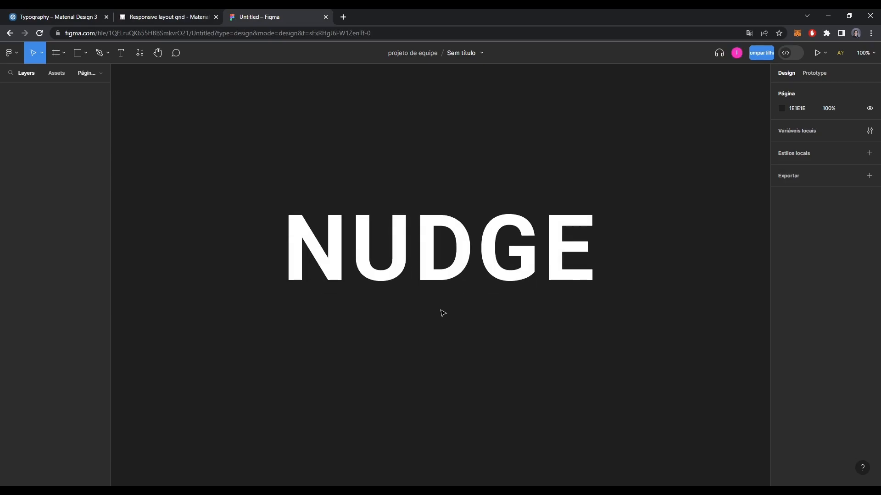
left_click(18, 56)
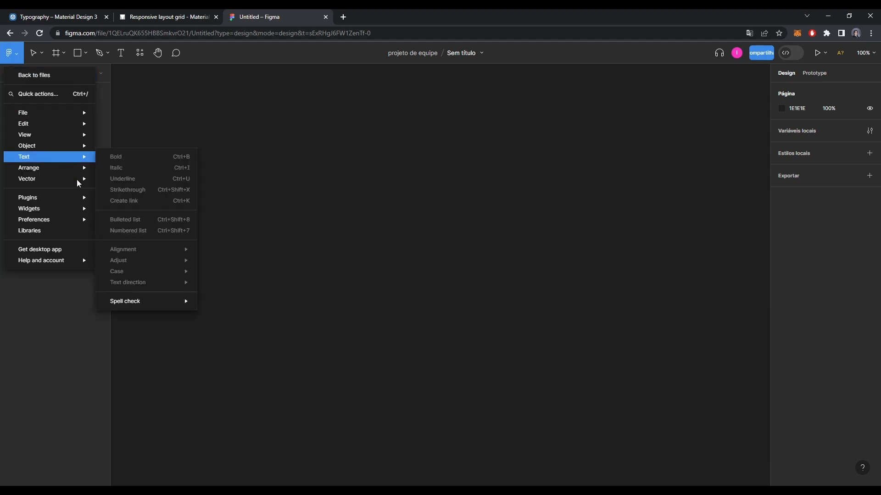
mouse_move(78, 224)
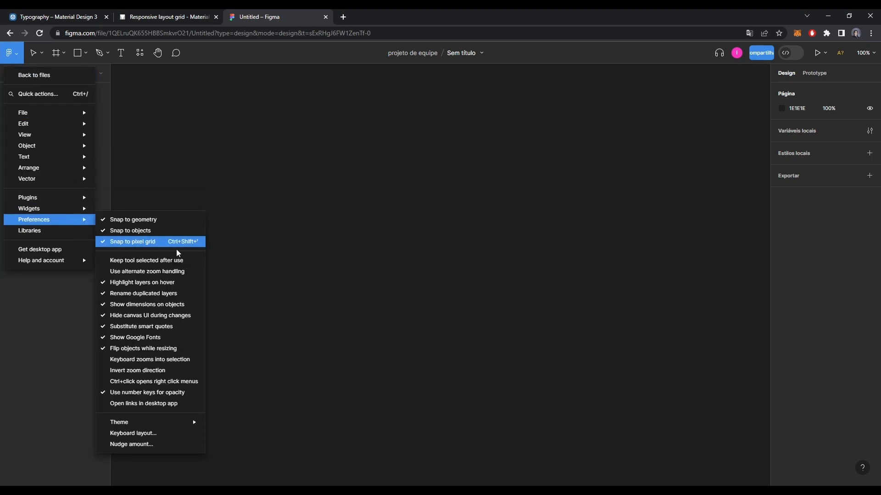
left_click(164, 444)
left_click_drag(439, 203, 179, 206)
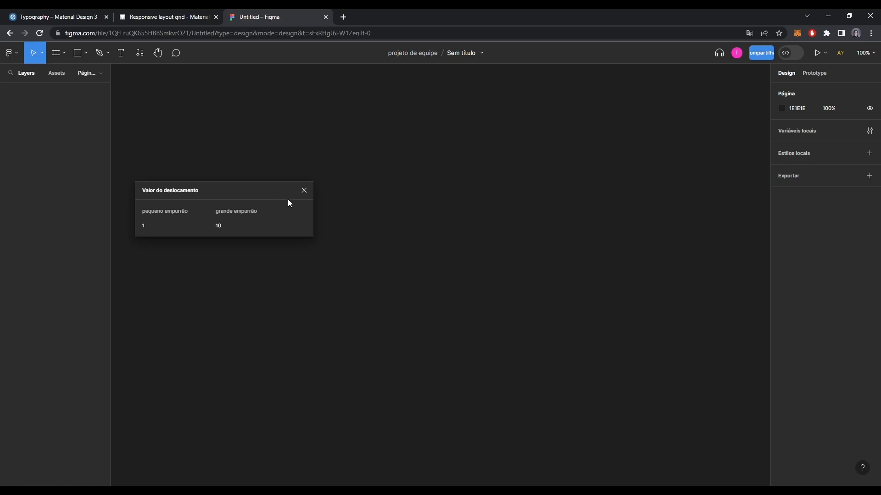
left_click(302, 196)
Step: Draw a square of about 292 × 292 on the canvas and place a duplicate flush against its right edge
left_click(86, 52)
left_click(84, 75)
left_click_drag(199, 152, 311, 287)
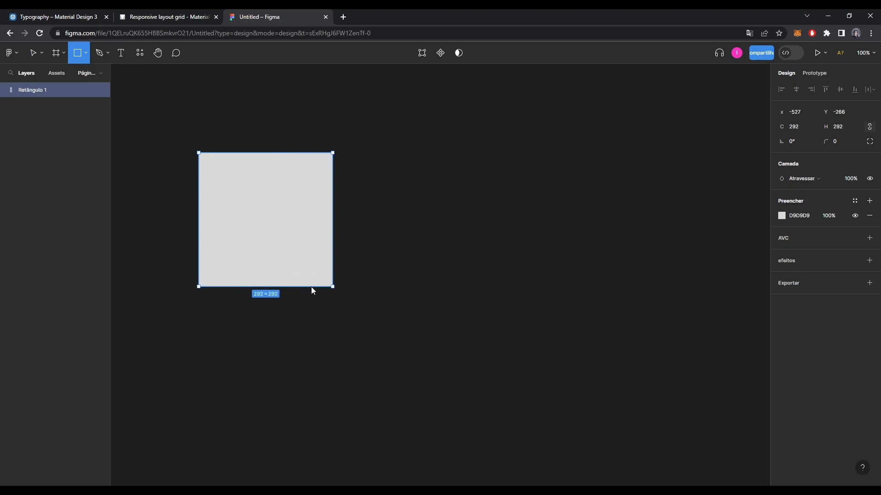
left_click(9, 53)
left_click(51, 62)
left_click_drag(252, 219, 386, 219)
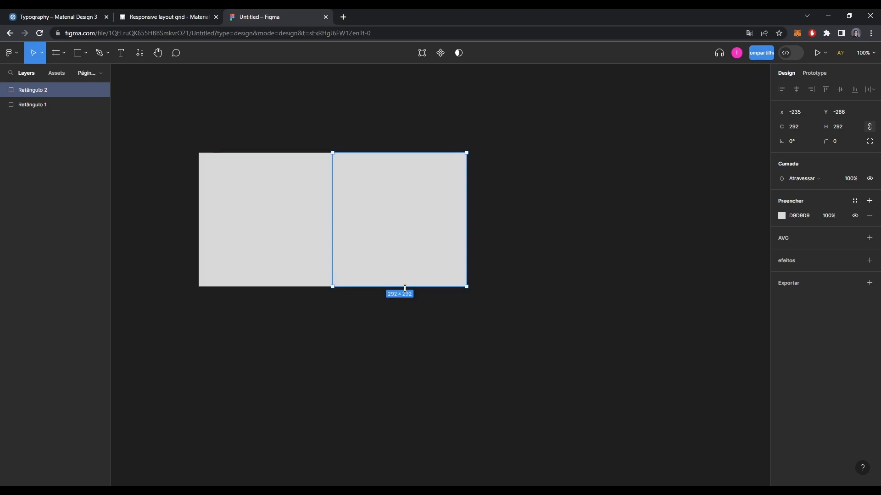
Step: Nudge the duplicate square 4 px to the right in 1 px steps, and nudge it back flush with the first square
scroll(351, 204, "up", 5)
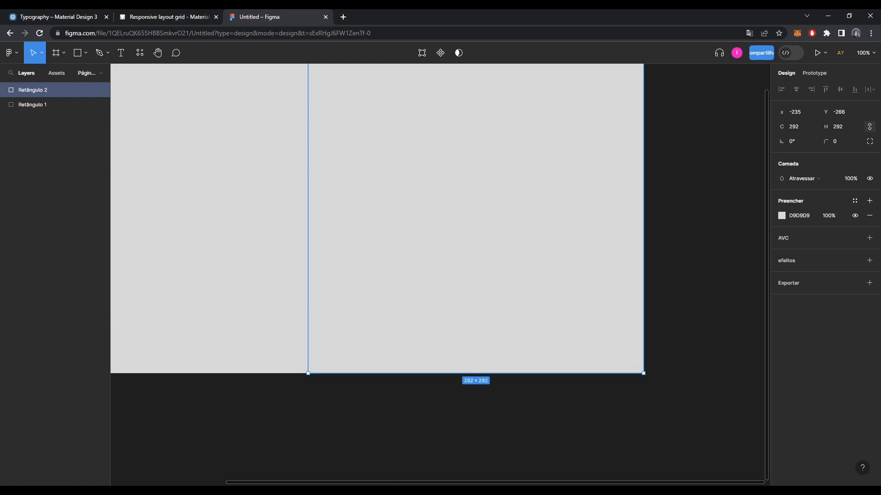
key("Right")
key("Right")
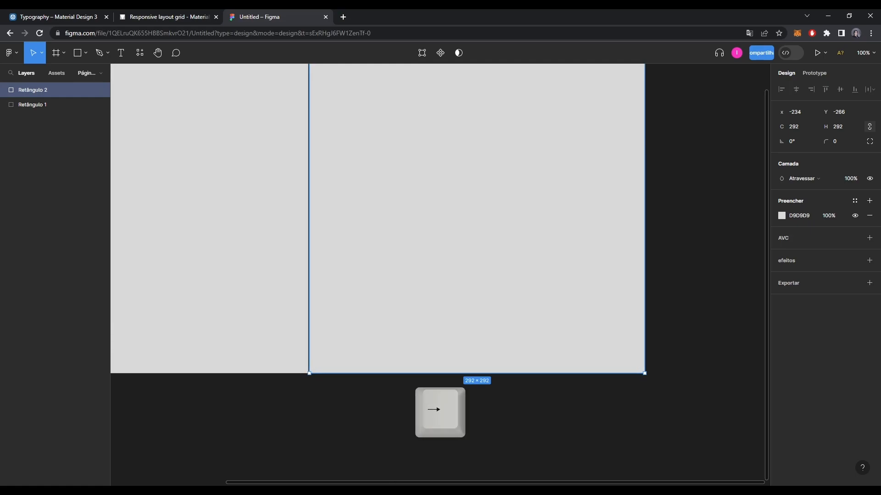
scroll(306, 377, "up", 1)
scroll(307, 377, "up", 5)
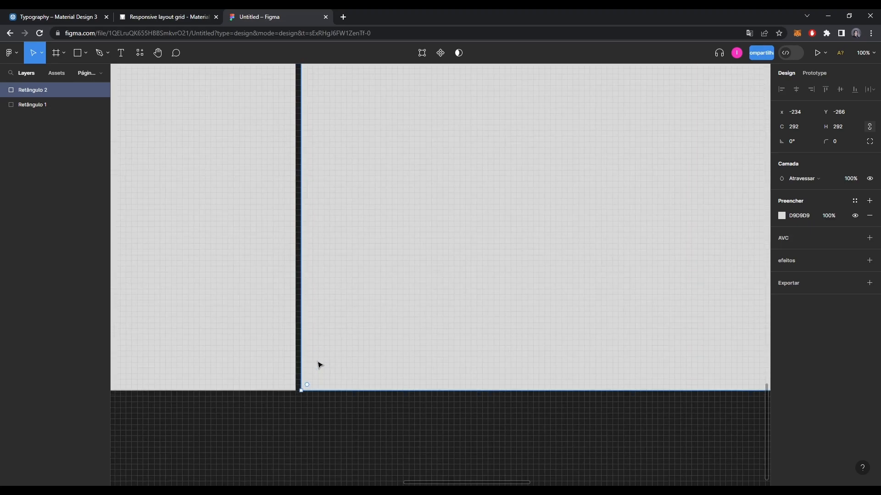
scroll(282, 399, "up", 1)
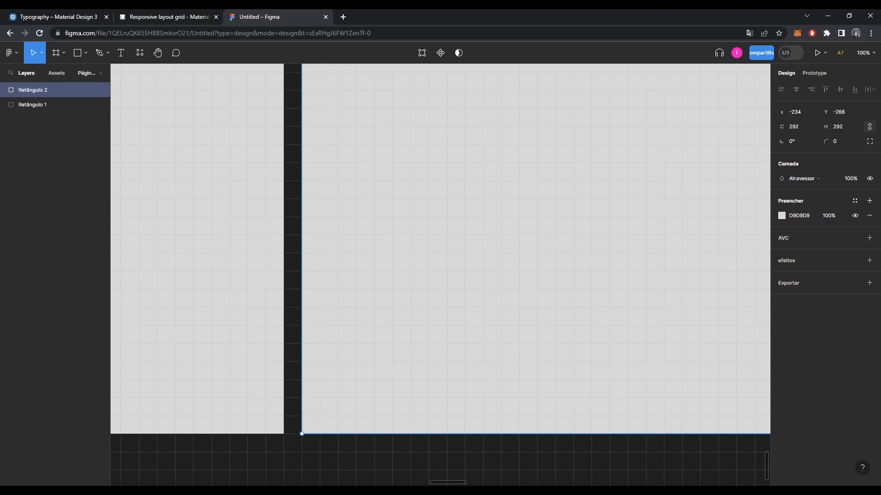
key("Right")
key("Right")
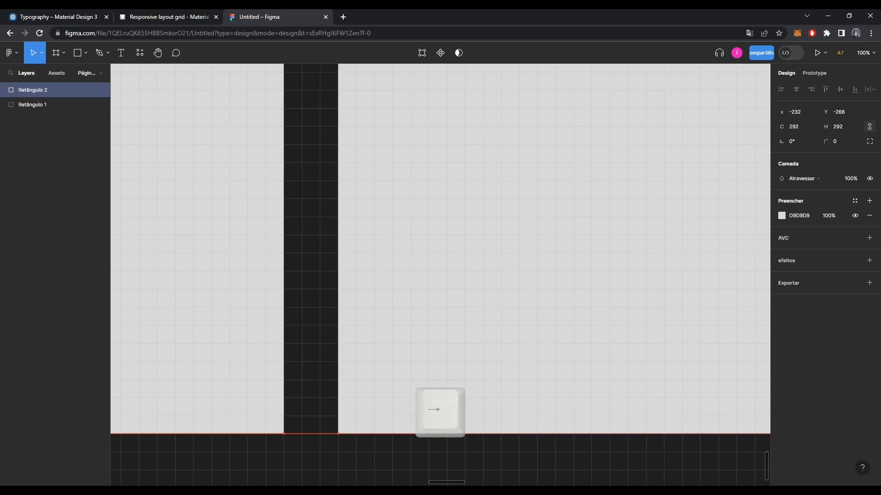
key("Right")
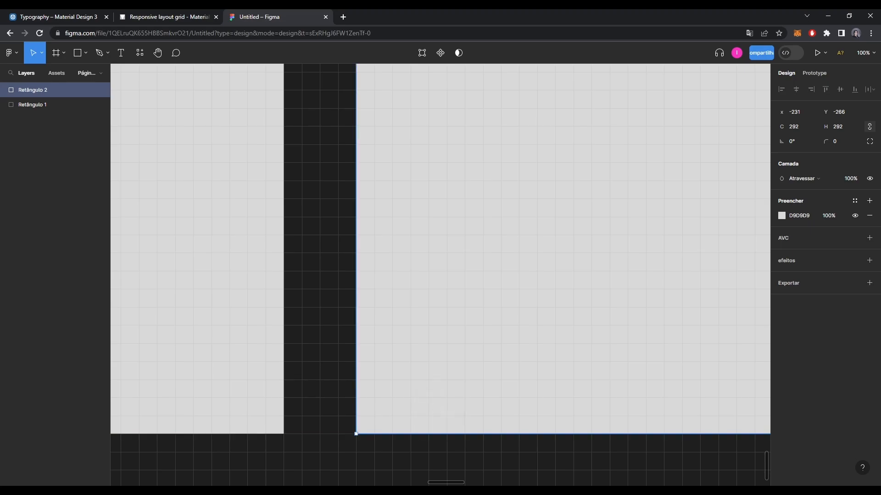
key("Left")
key("Left")
key("Left")
key("Left")
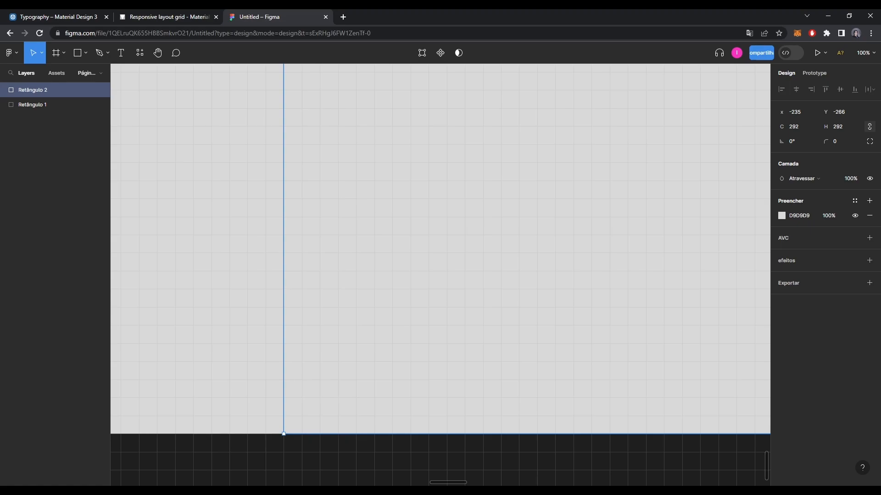
Step: Move the duplicate square right by one big nudge of 10 px, and return it with one big nudge left
key("shift+Right")
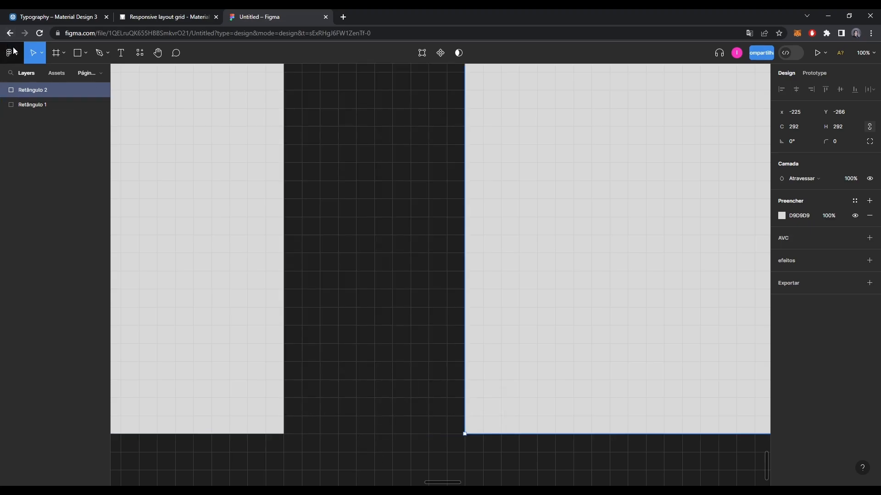
key("shift+Left")
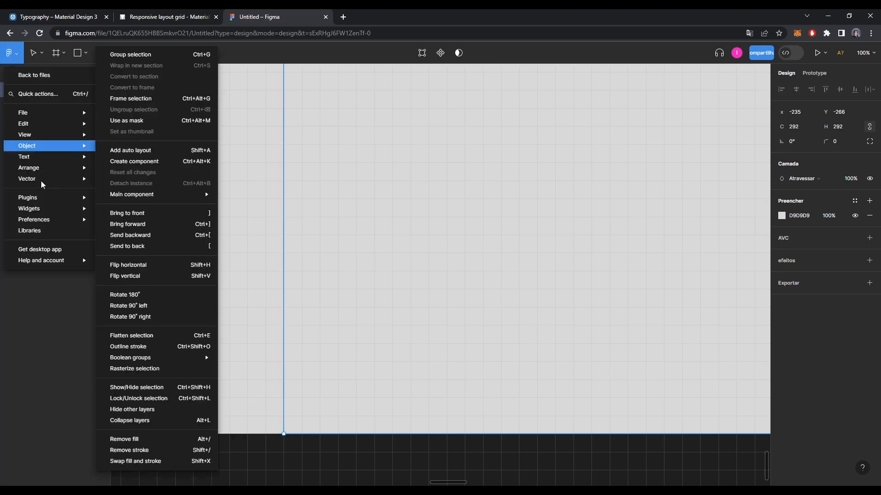
Step: Set the big nudge amount to 8 and move the duplicate square right by one big nudge
mouse_move(51, 219)
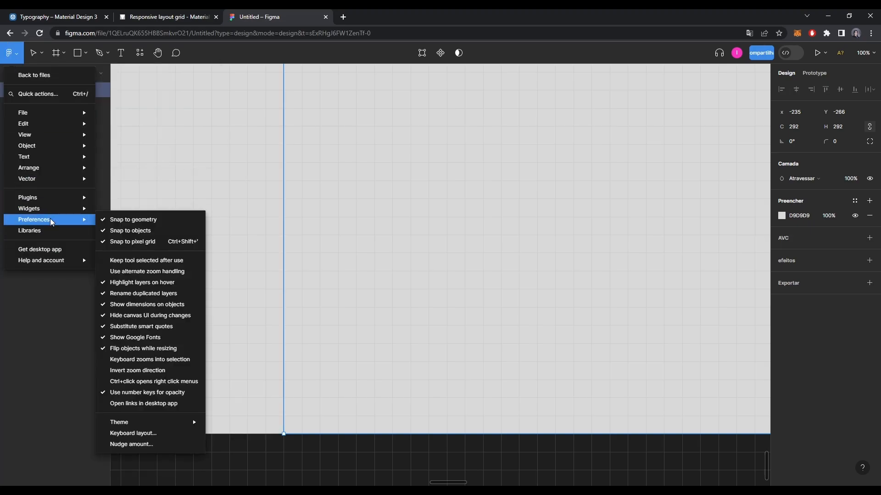
left_click(142, 448)
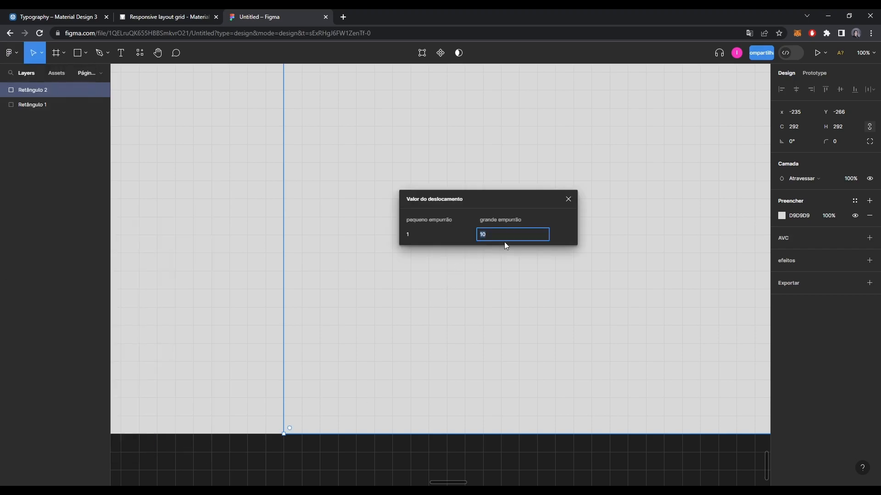
key("Return")
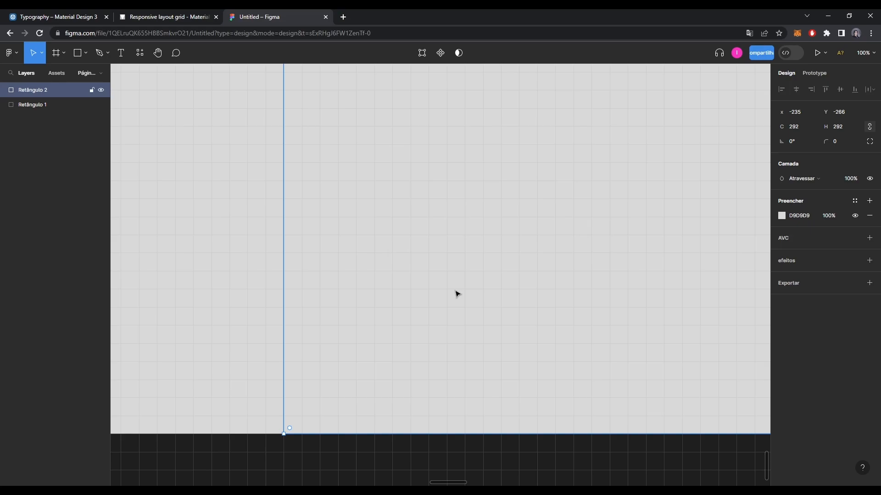
key("shift+Right")
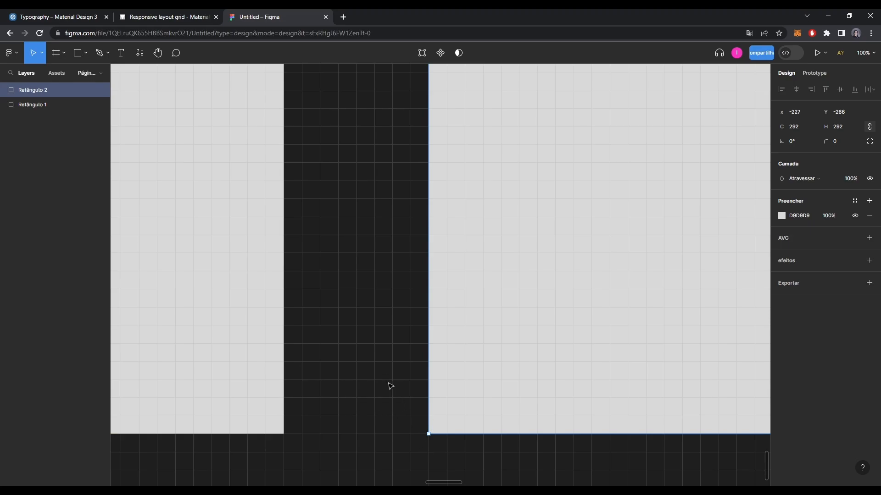
Step: Add a text box of about 184 × 68 inside the first square containing "text"
scroll(386, 380, "down", 5)
scroll(386, 380, "down", 5)
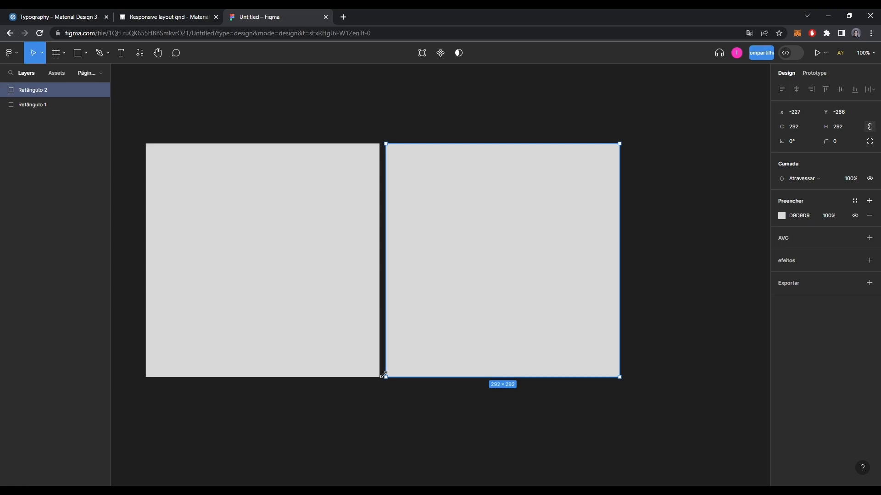
key("t")
left_click_drag(160, 165, 308, 220)
type("text")
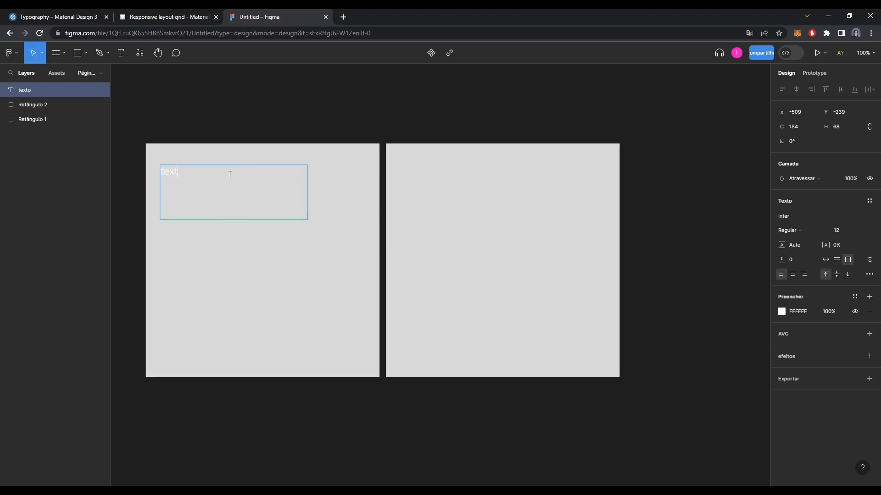
Step: Colour the word "text" black (000000) and set its Inter font weight to extra bold (Extra negrito)
left_click_drag(204, 184, 156, 183)
left_click(783, 314)
type("000000")
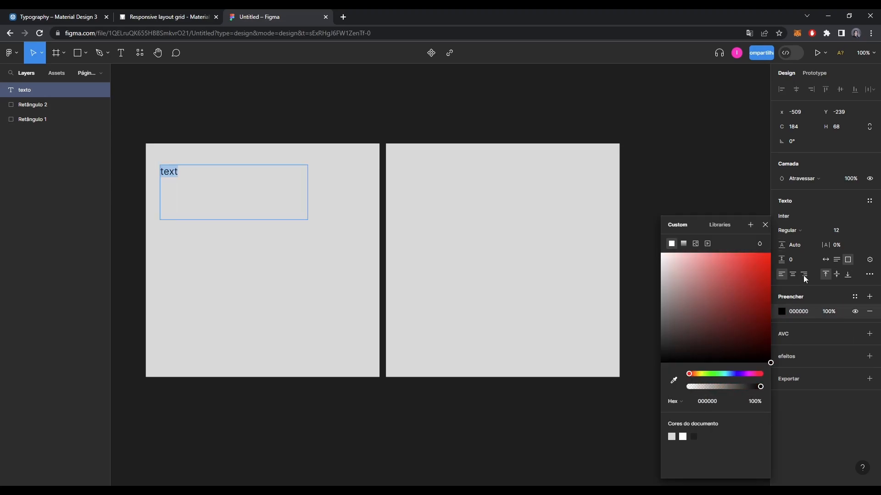
left_click(799, 217)
left_click(798, 231)
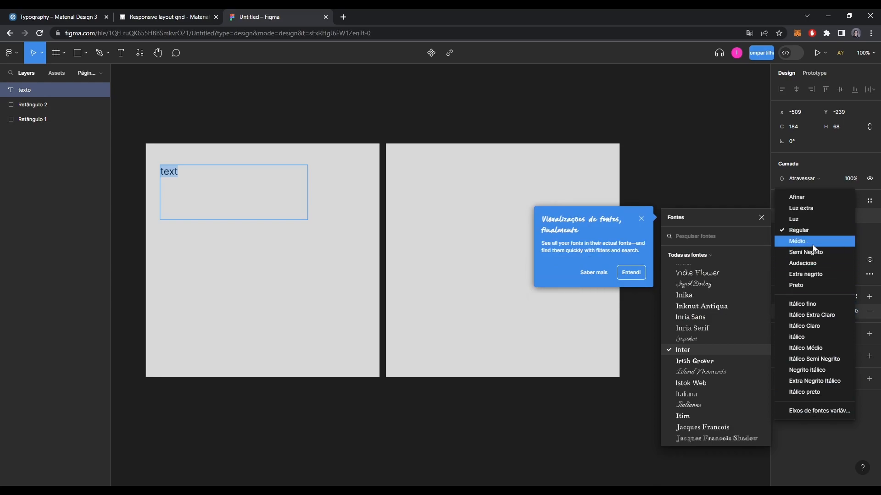
left_click(806, 274)
left_click(631, 280)
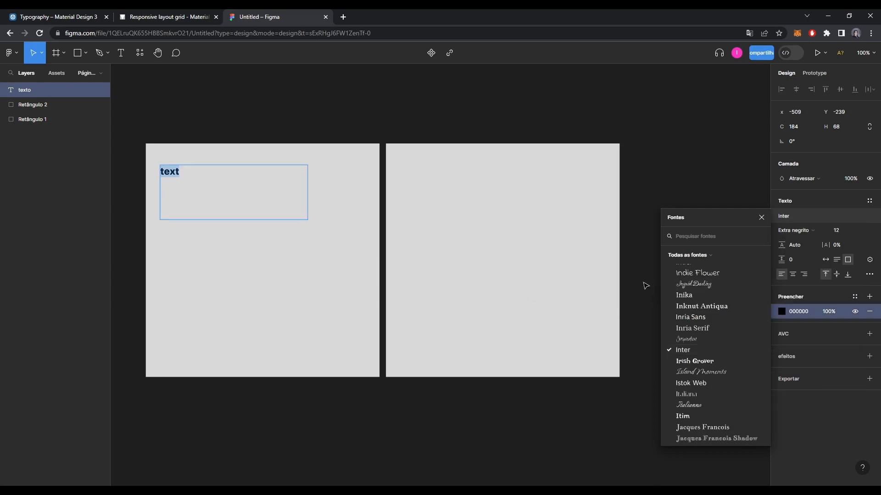
Step: Look through the preset font sizes for the text, raise the size by 1, and lower it back to 12
scroll(166, 165, "up", 2)
scroll(165, 165, "up", 4)
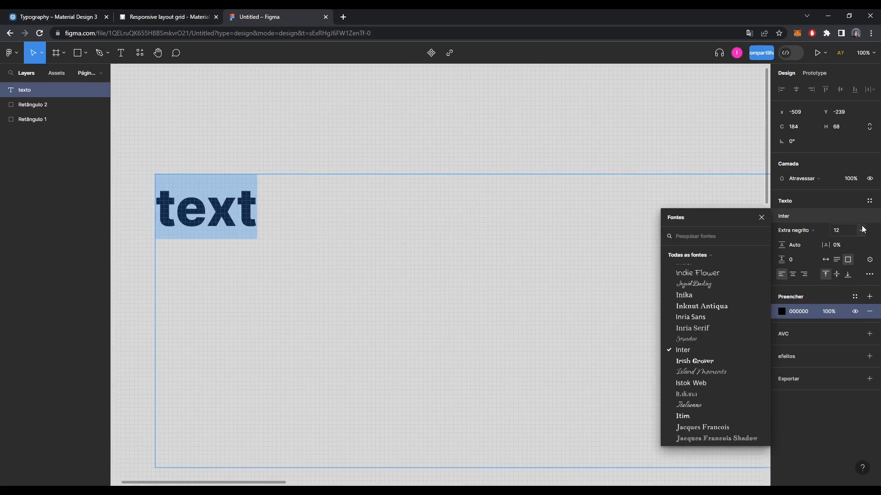
left_click(839, 229)
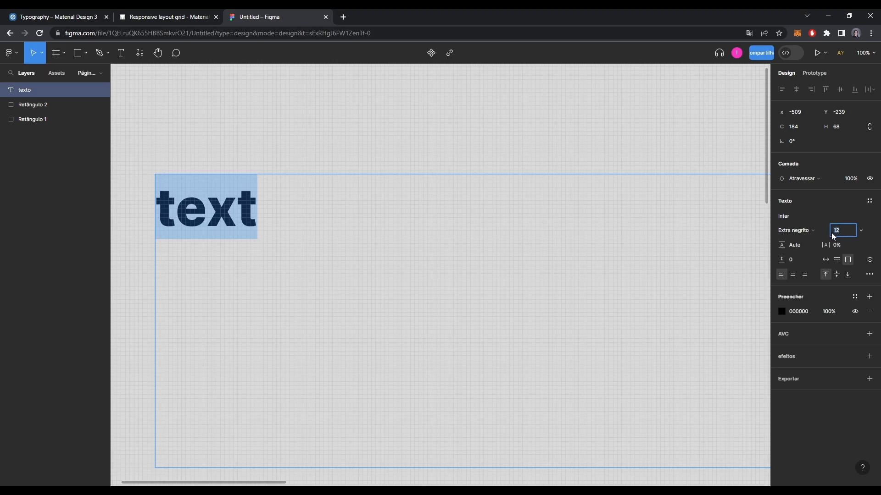
left_click(863, 232)
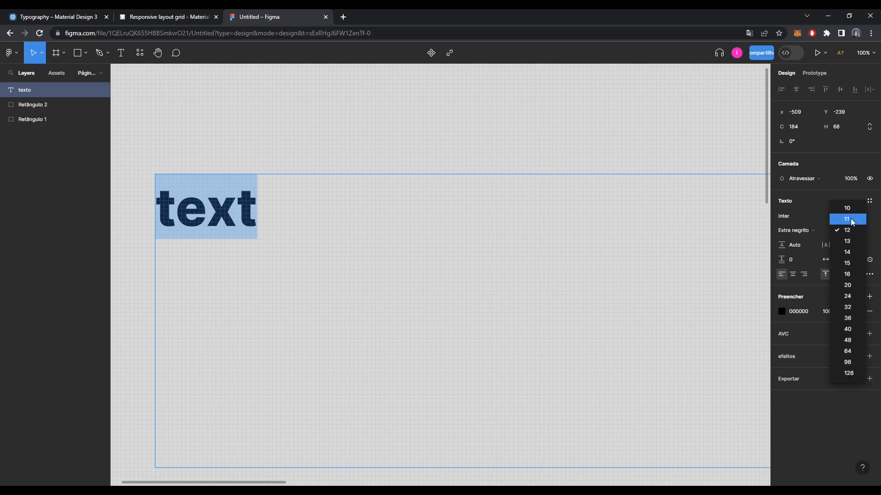
left_click(869, 235)
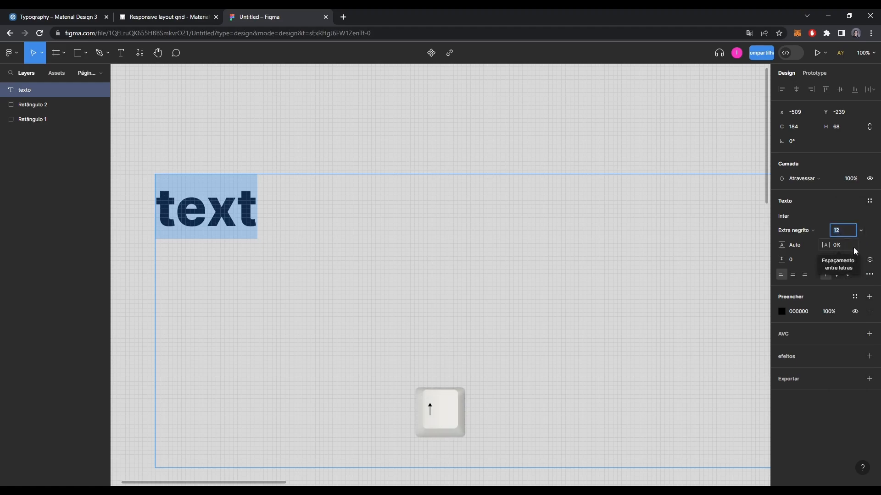
key("Up")
key("Down")
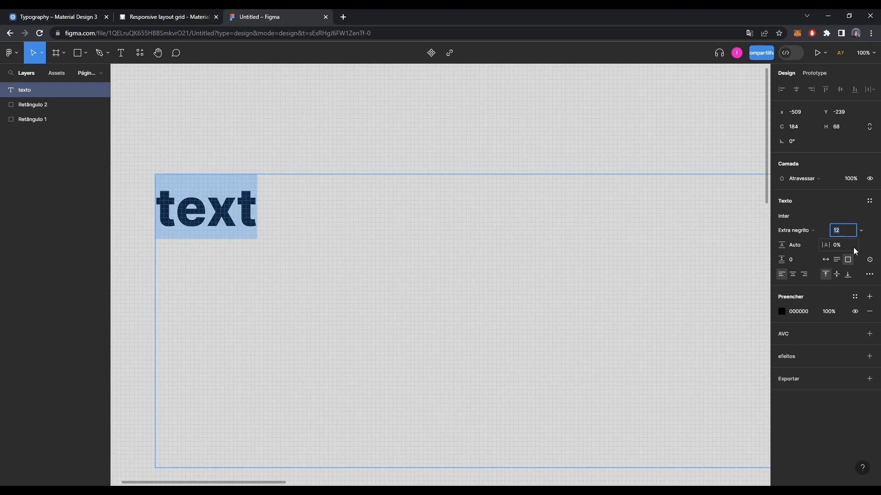
Step: Increase the text's font size to 52 in big-nudge steps of 8, and step it back down to 12
key("shift+Up")
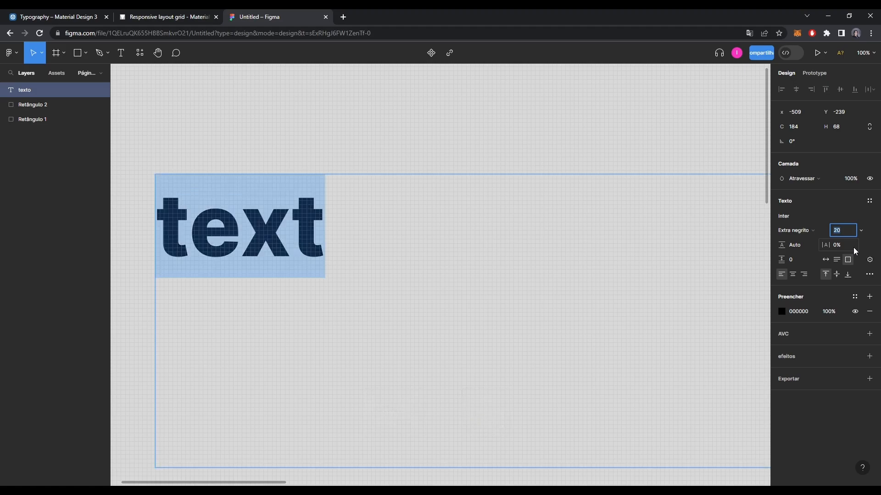
key("shift+Up")
key("shift+Up")
key("shift+Up")
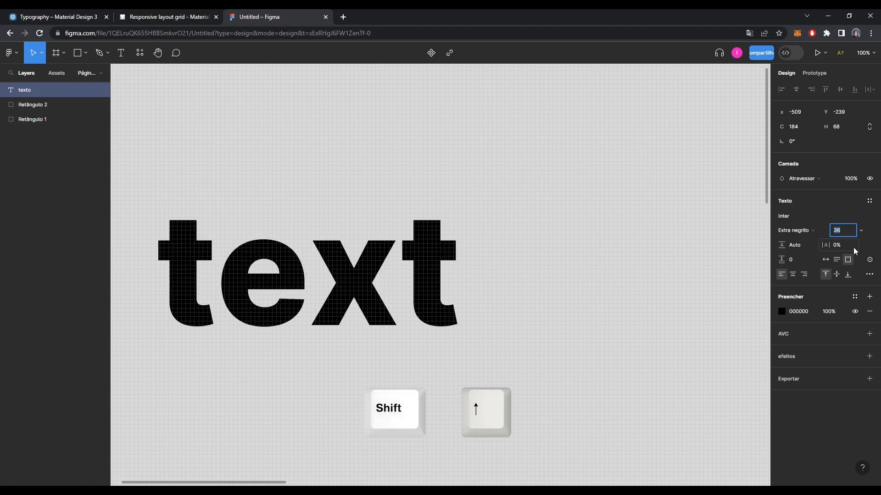
key("shift+Up")
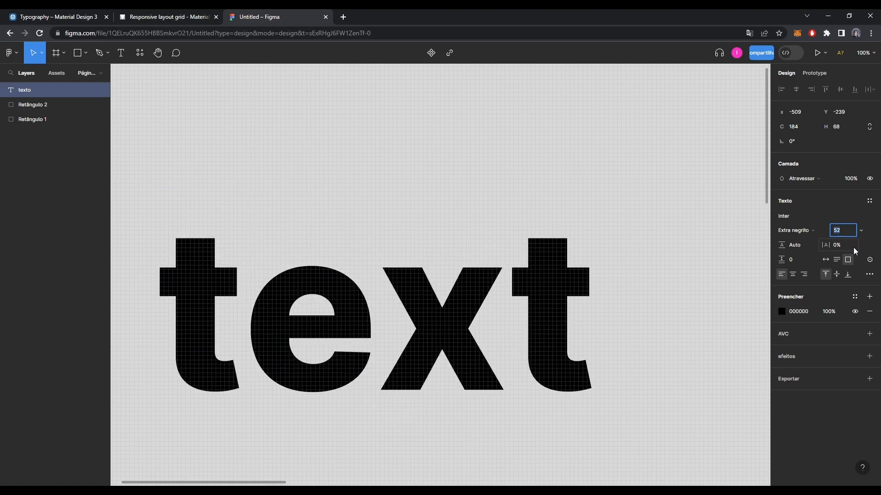
key("shift+Down")
key("shift+Down")
key("shift+Down")
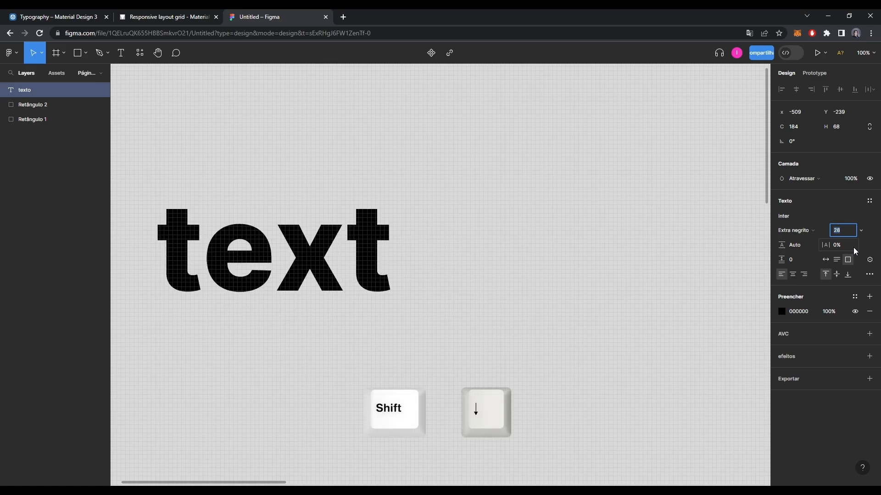
key("shift+Down")
key("shift+Down")
Step: Delete the text and both squares from the canvas
key("shift+0")
left_click_drag(205, 193, 627, 464)
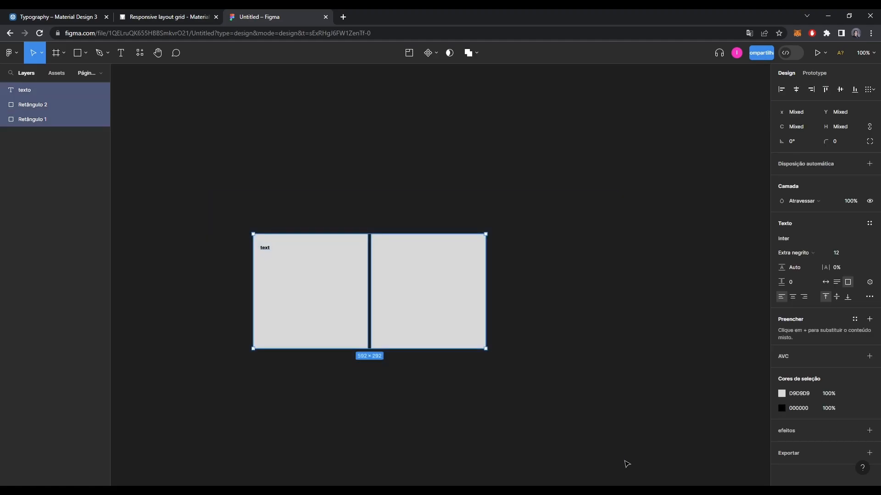
key("Delete")
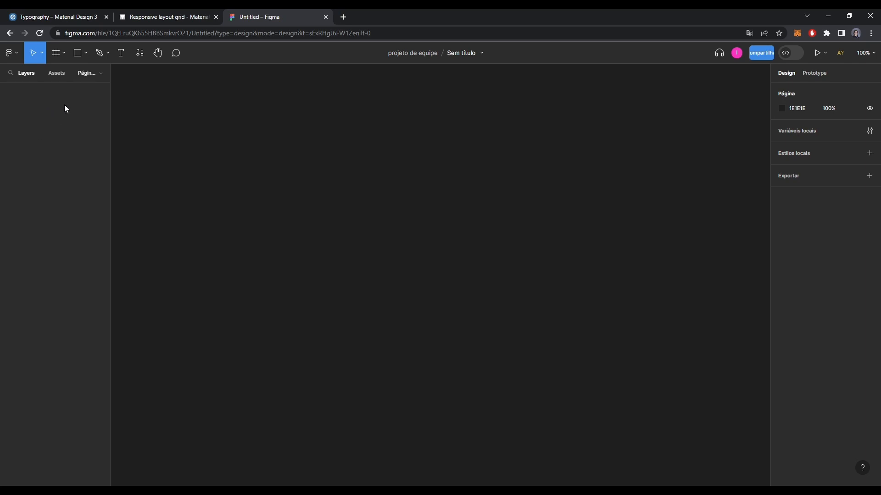
Step: Rename the file's existing page as Mobile
left_click(101, 74)
double_click(32, 110)
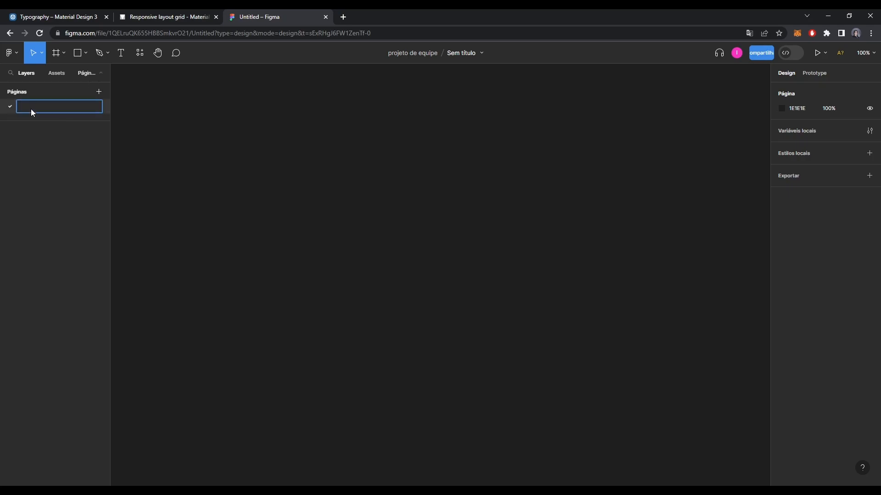
key("Escape")
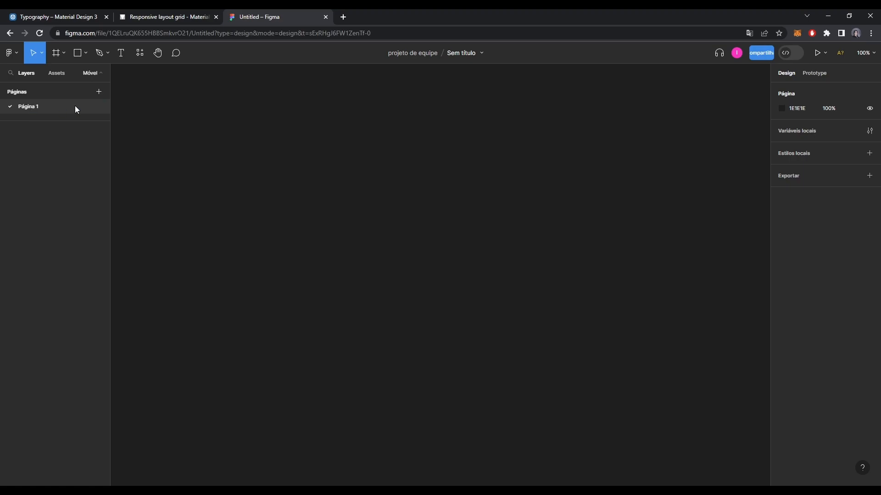
Step: Add two more pages named Mobile Respanseve and Desktop
left_click(103, 94)
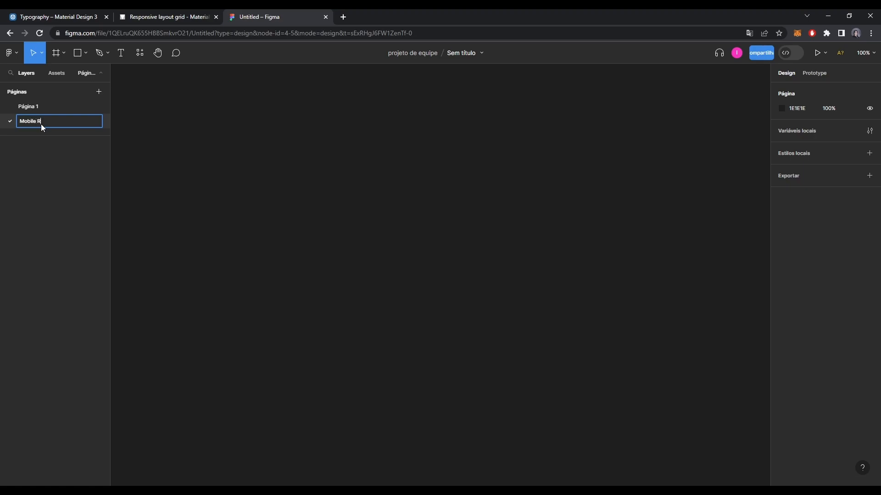
key("Escape")
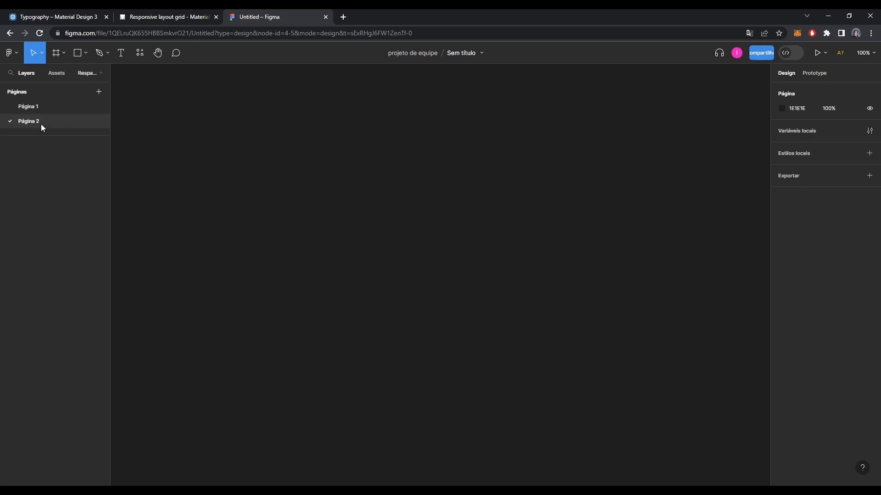
left_click(98, 92)
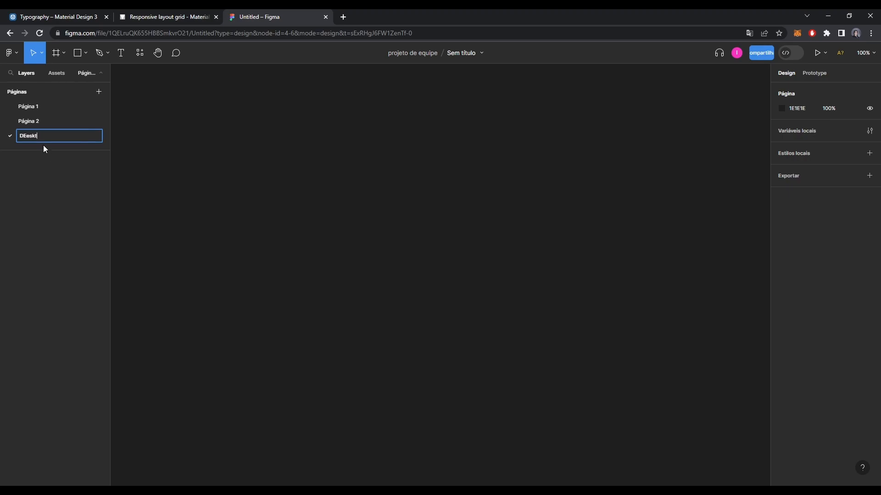
key("BackSpace")
key("Return")
Step: Show the page list and switch the browser's page translation from Portuguese back to the original English
left_click(52, 73)
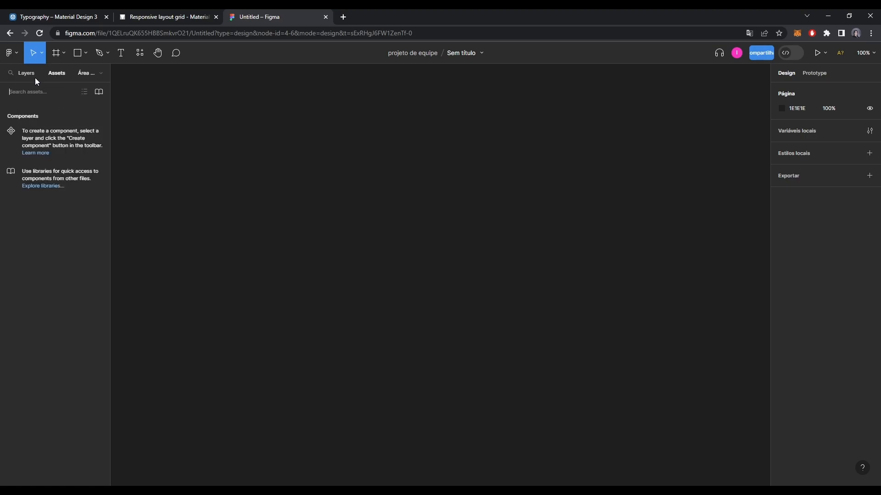
left_click(100, 74)
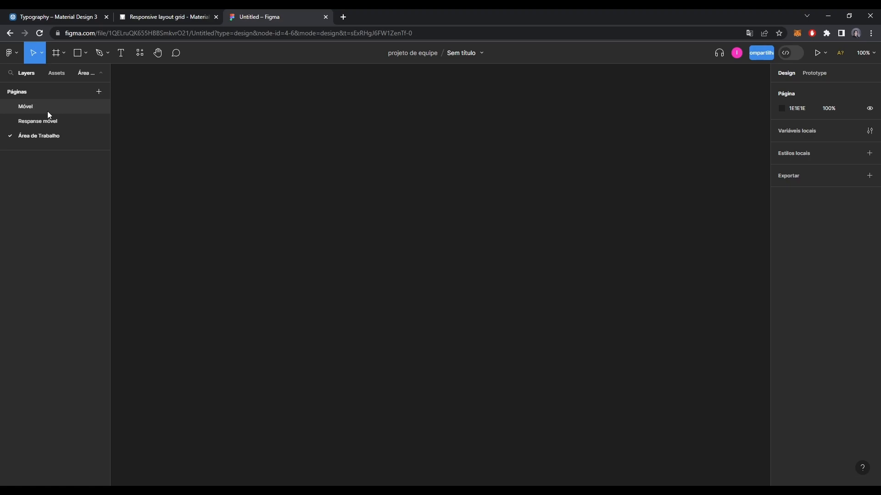
left_click(744, 37)
left_click(665, 46)
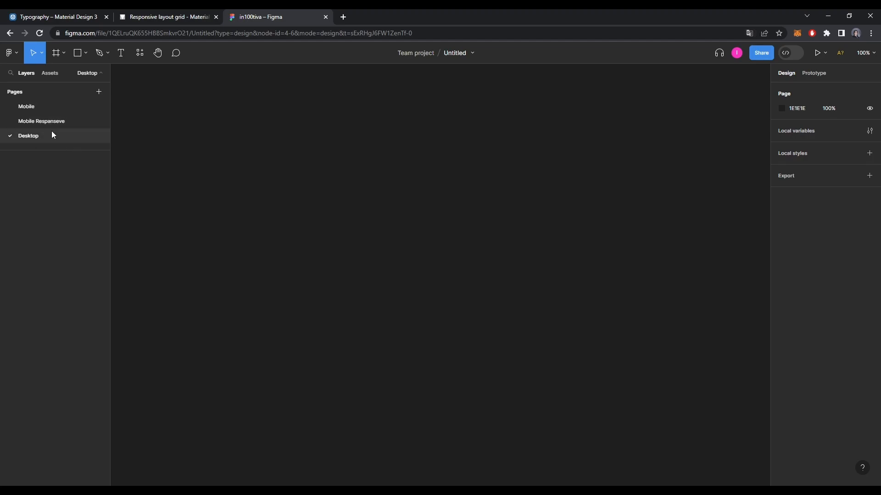
Step: Create an iPhone 14 Pro frame (393 × 852) on the Mobile page
left_click(48, 108)
left_click(82, 45)
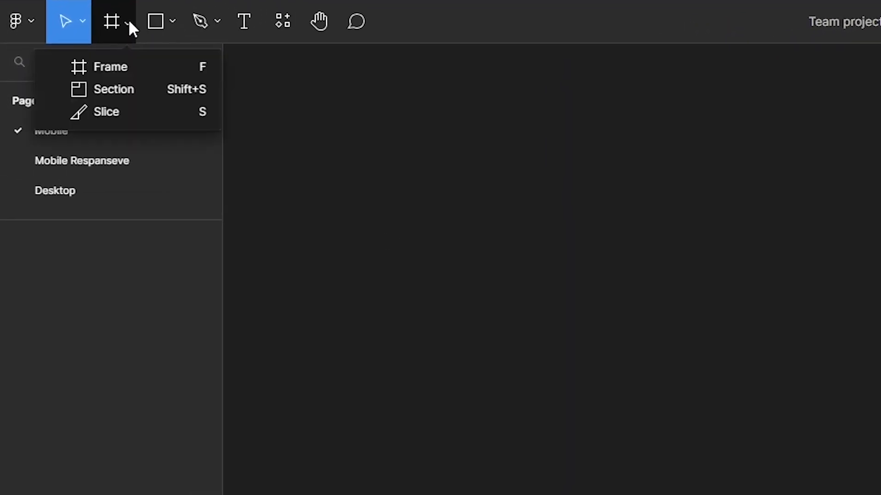
left_click(87, 72)
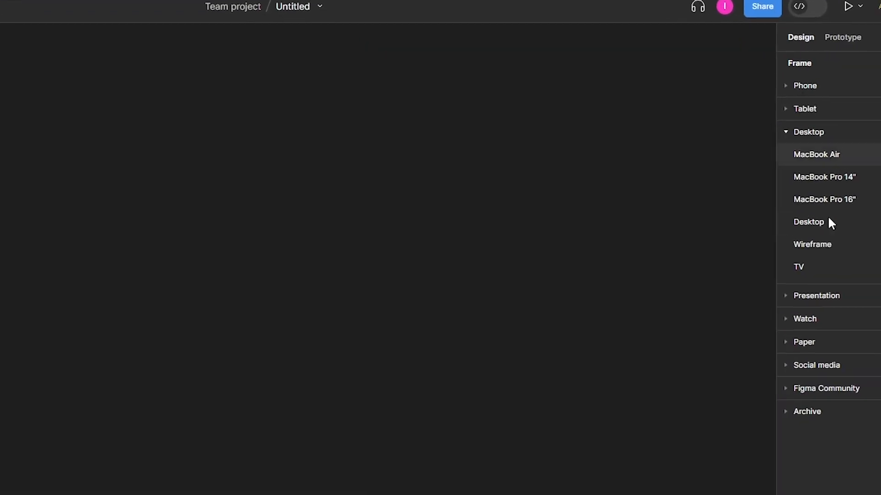
left_click(803, 86)
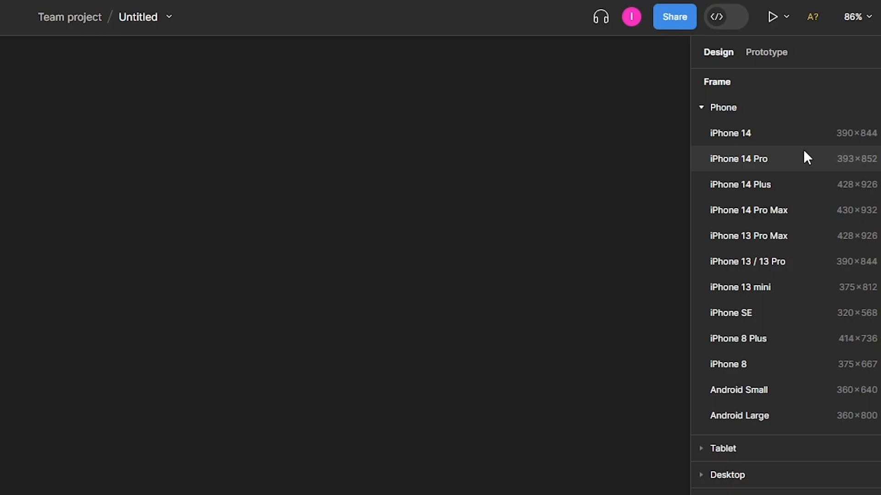
left_click(779, 154)
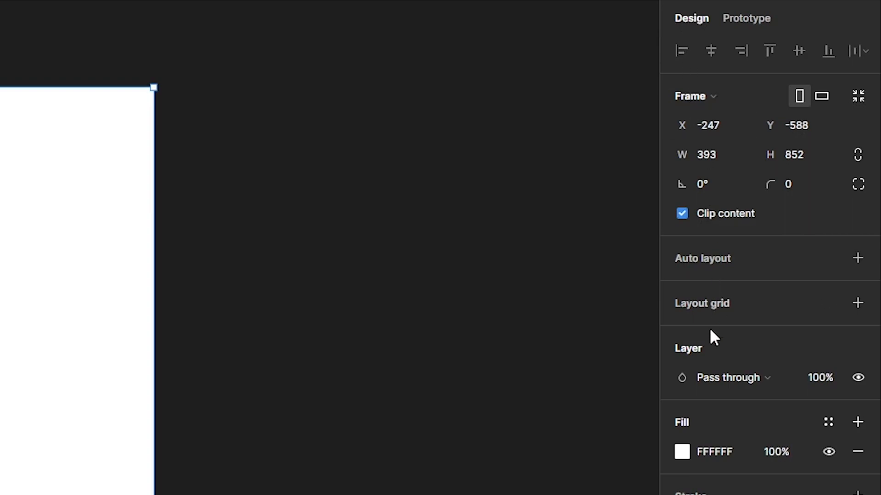
Step: Add a layout grid to the iPhone 14 Pro frame, change it to columns and set the count to 4
left_click(859, 300)
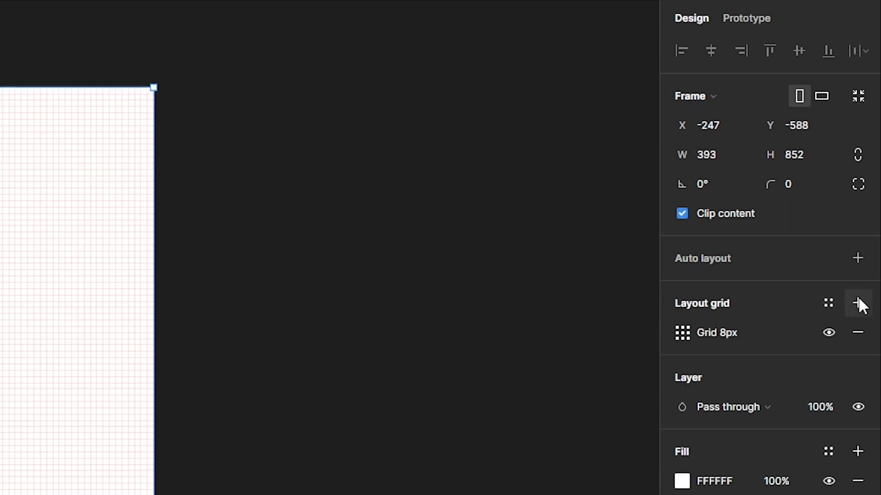
left_click(683, 333)
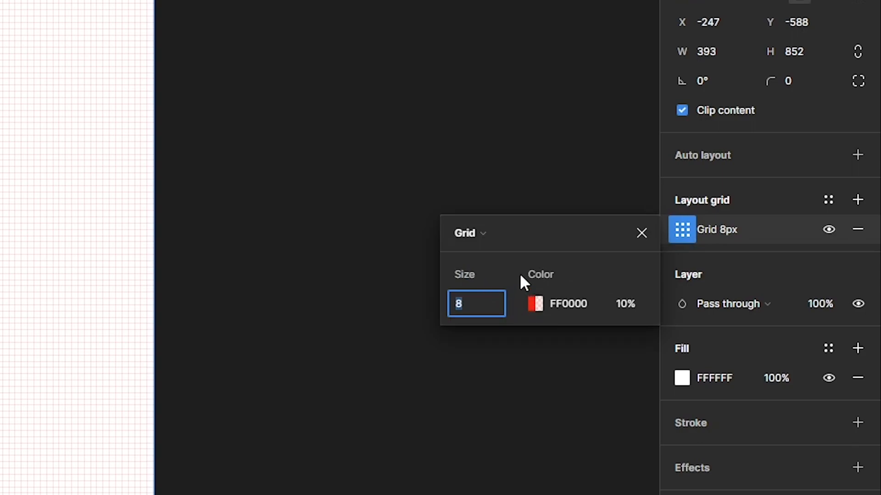
left_click(494, 243)
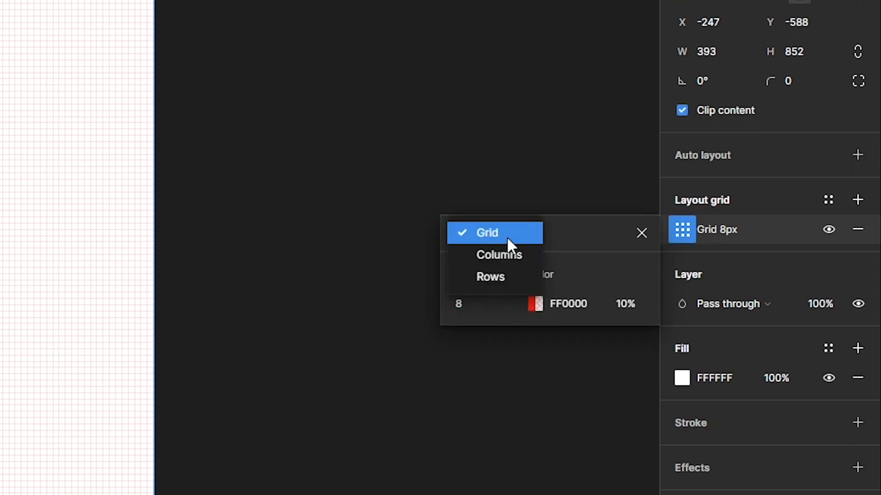
left_click(511, 258)
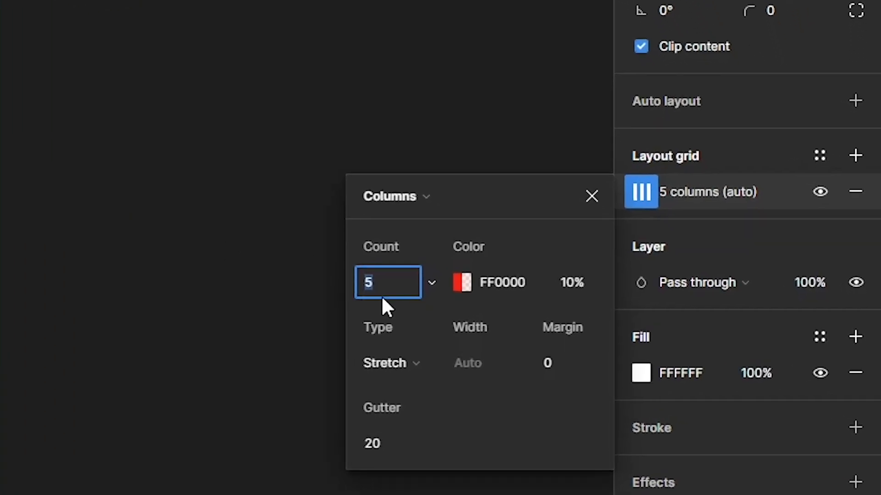
type("4")
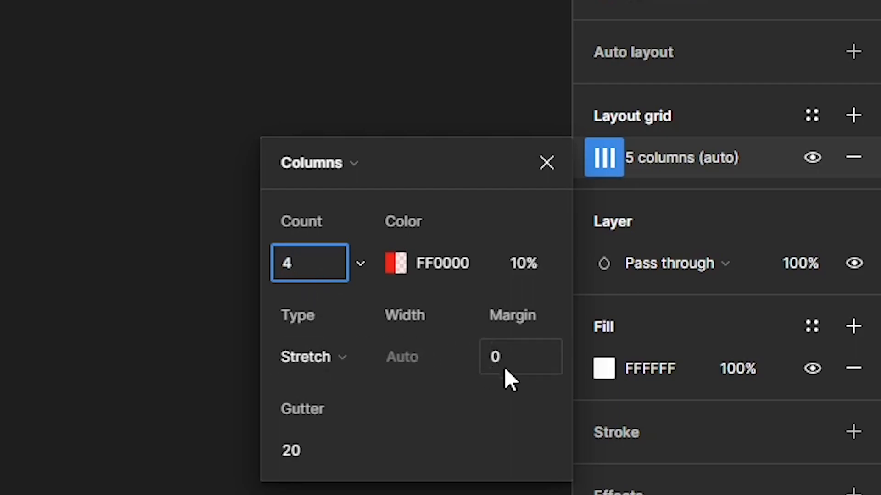
Step: Set the column grid's margin to 16 and its gutter to 16
left_click(514, 353)
type("16")
key("Return")
left_click(291, 451)
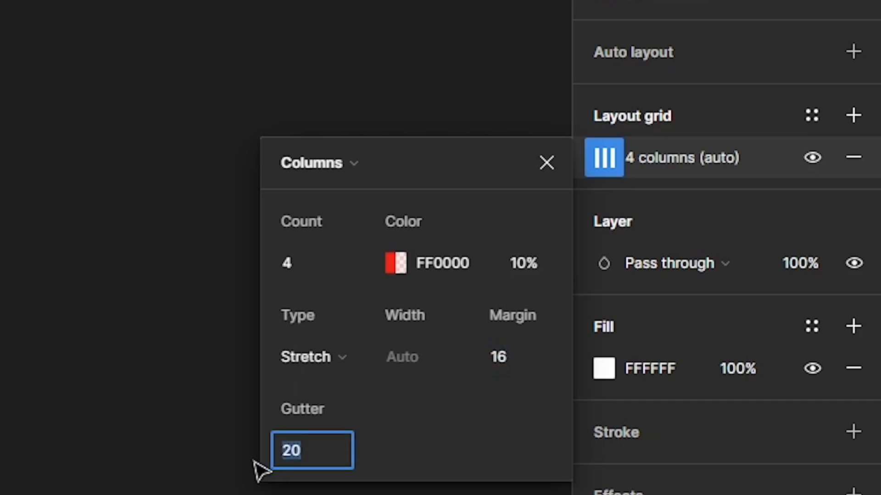
type("16")
key("Return")
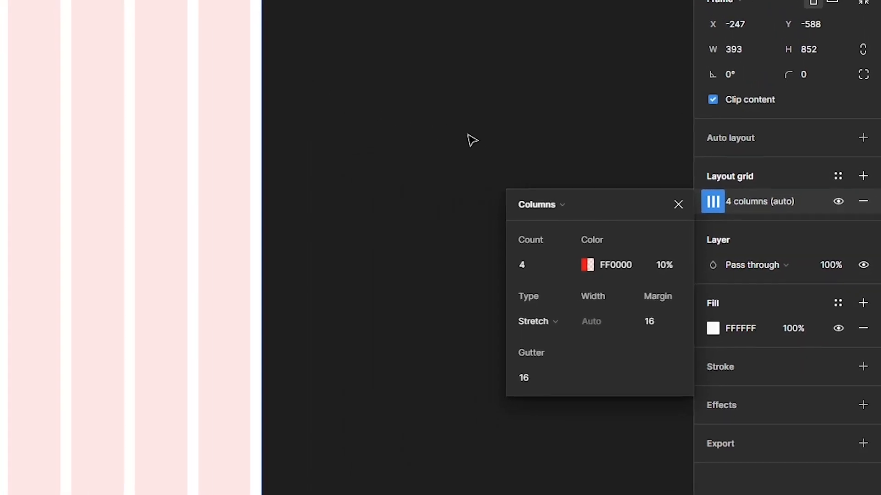
Step: Change the column grid's colour to light blue 00C2FF and close the grid settings
left_click(540, 265)
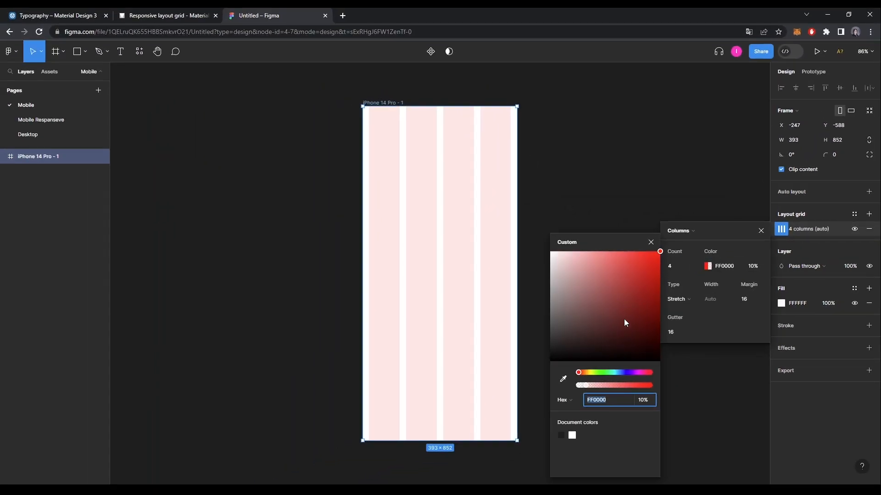
left_click_drag(616, 372, 617, 372)
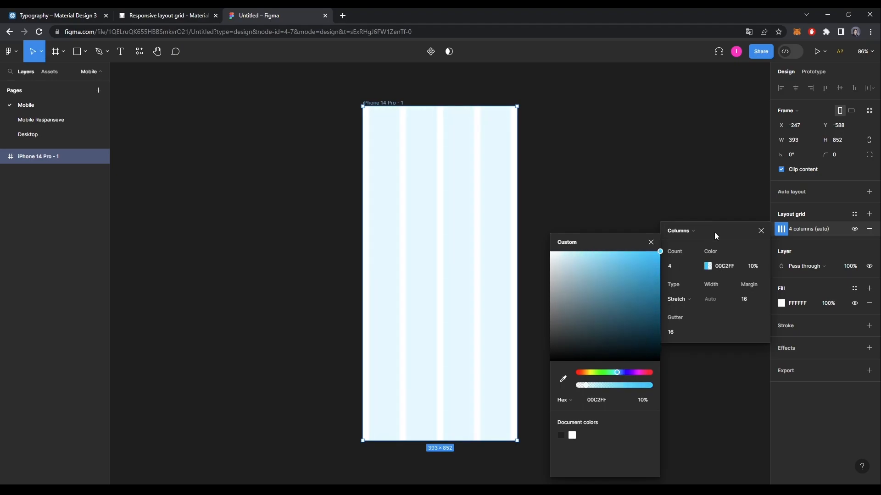
left_click(835, 219)
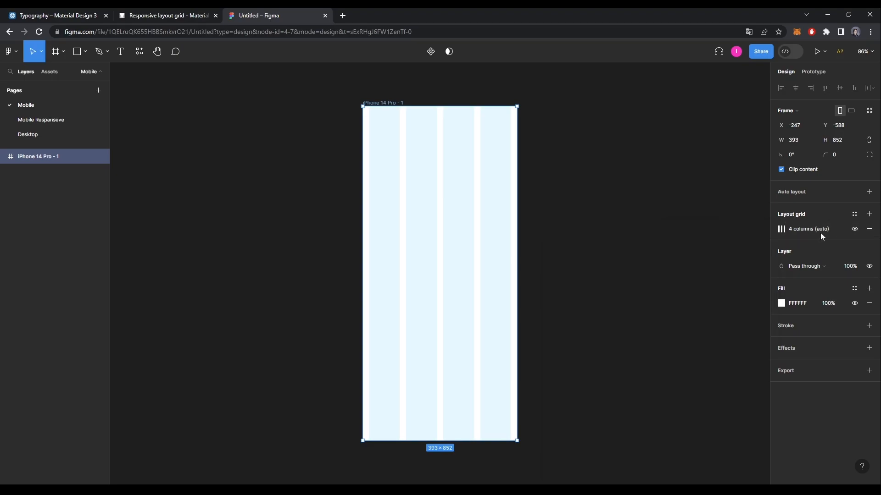
Step: Save the frame's column grid as a new grid style named Mobile, with no description
left_click(855, 215)
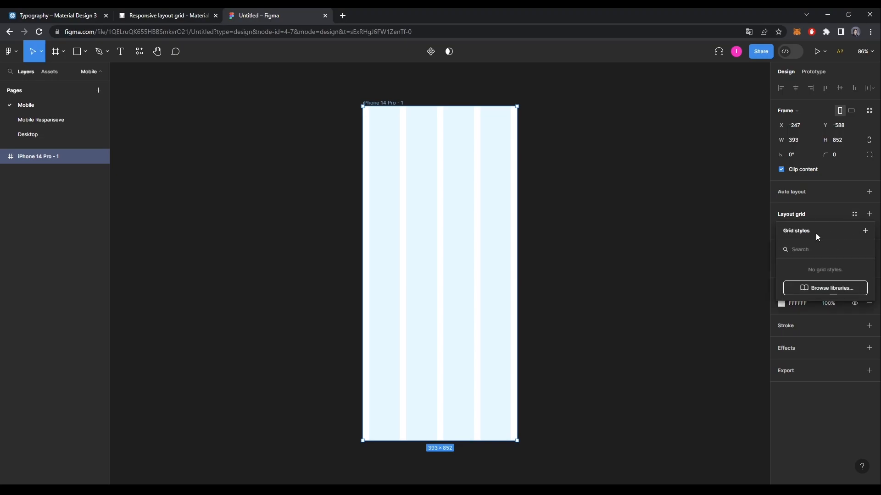
left_click(865, 232)
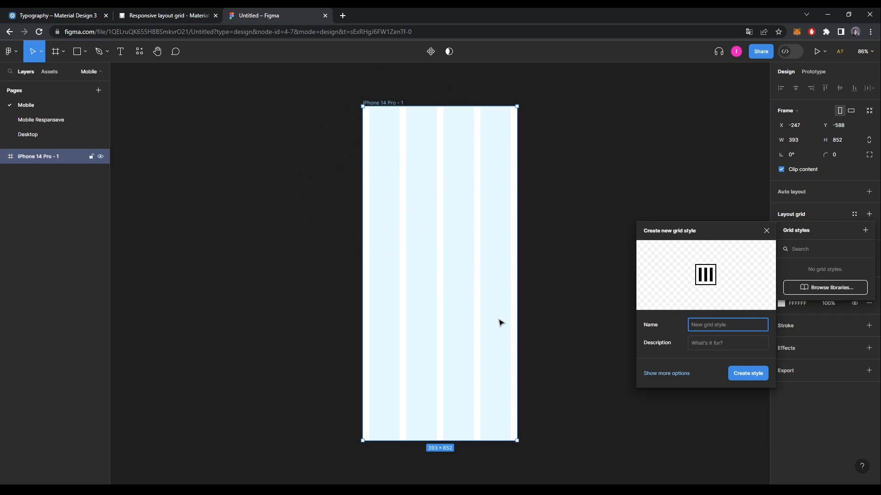
type("Mobile")
left_click(712, 347)
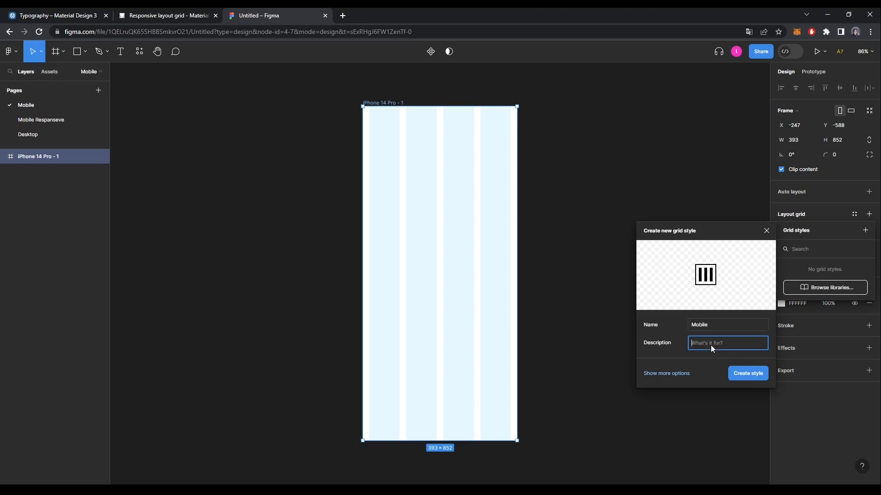
left_click(756, 376)
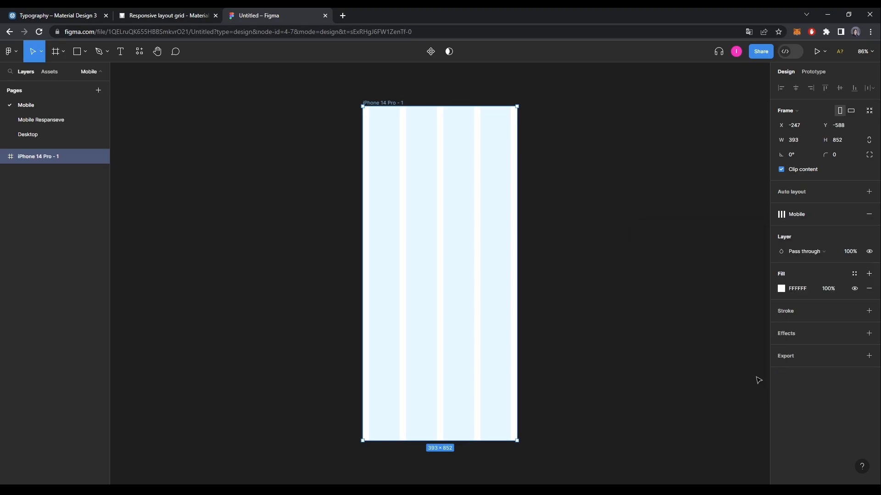
Step: Create an iPhone 14 frame beside the iPhone 14 Pro frame and apply the Mobile grid style to it
left_click_drag(335, 202, 224, 181)
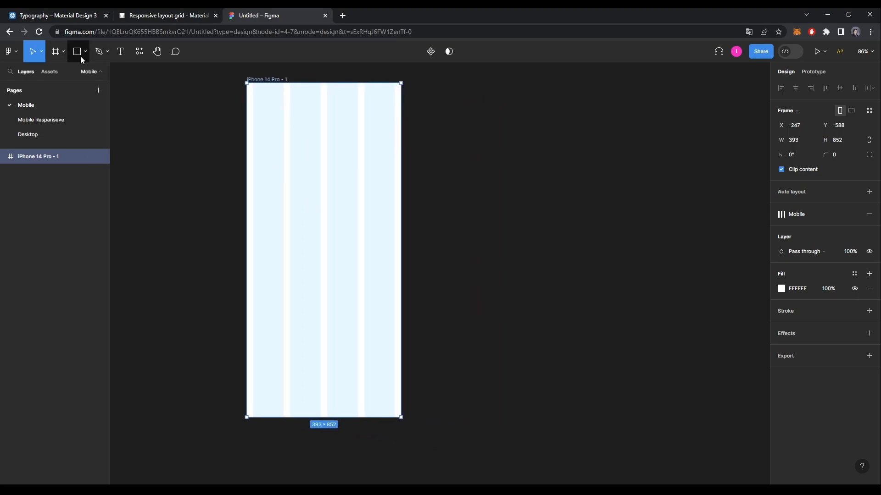
left_click(63, 52)
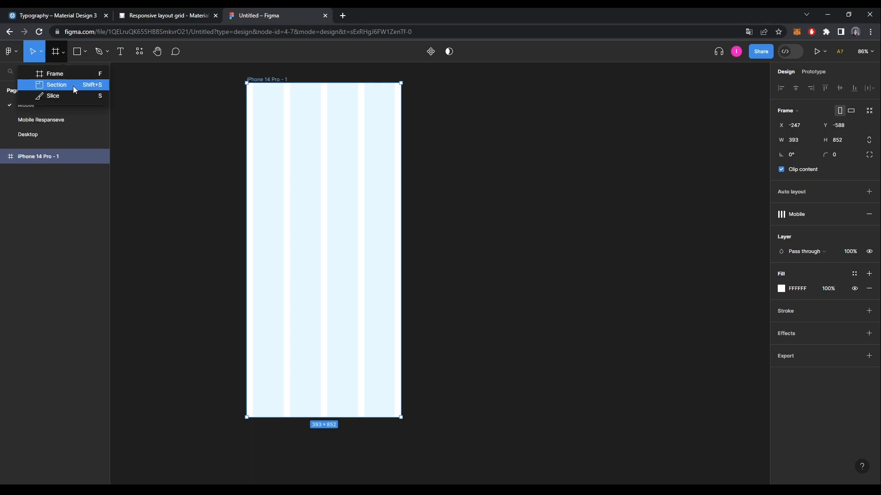
left_click(80, 79)
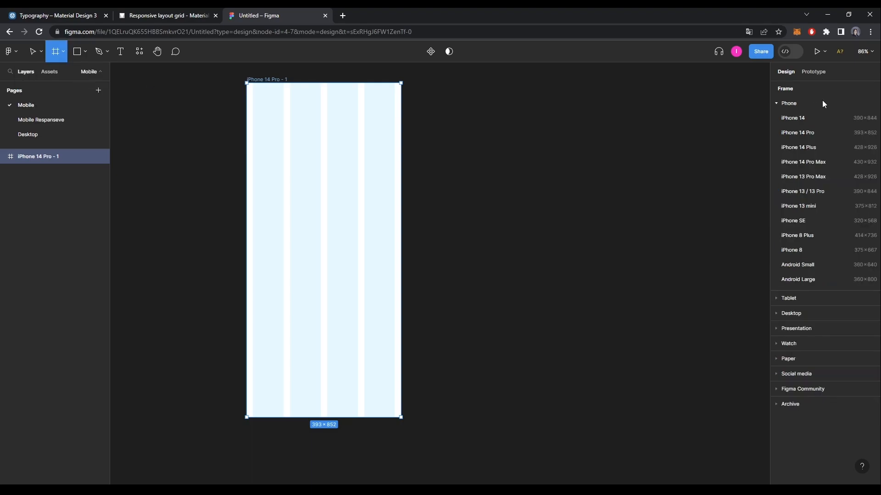
left_click(803, 118)
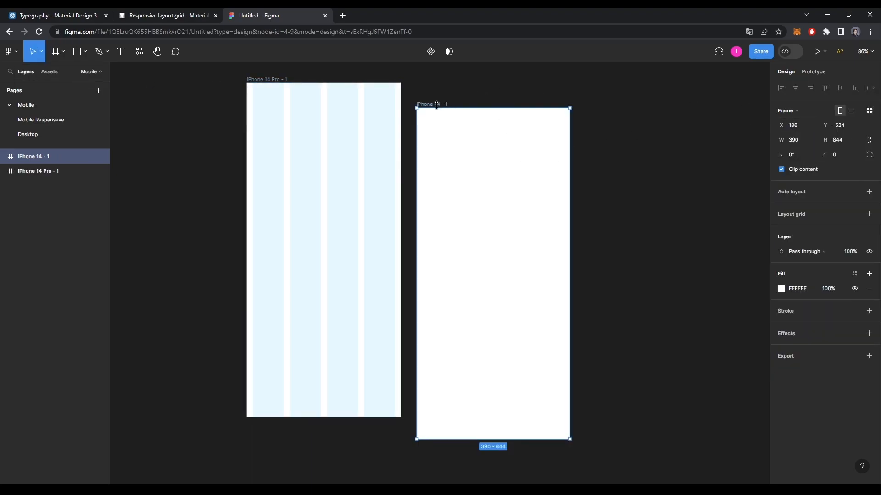
left_click_drag(438, 105, 466, 82)
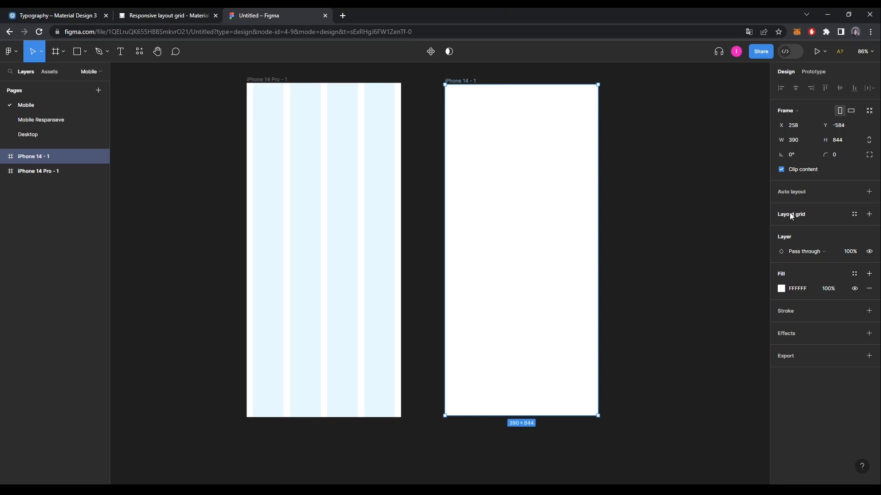
left_click(854, 214)
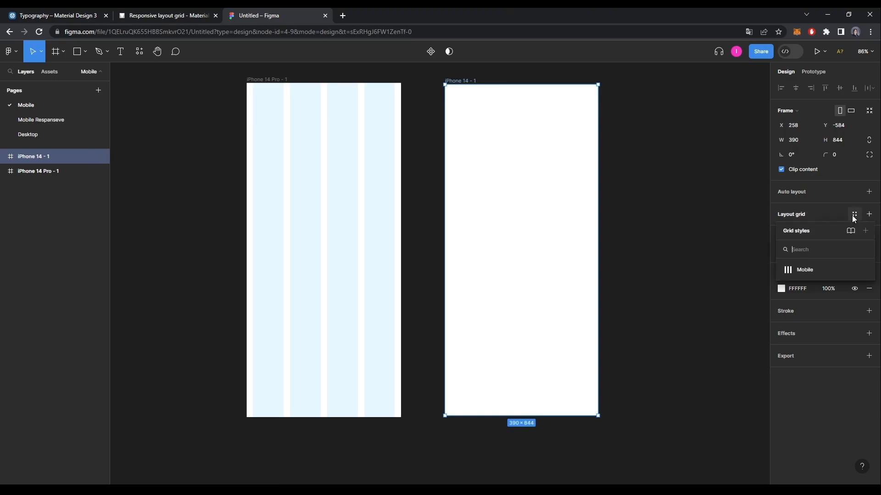
left_click(804, 270)
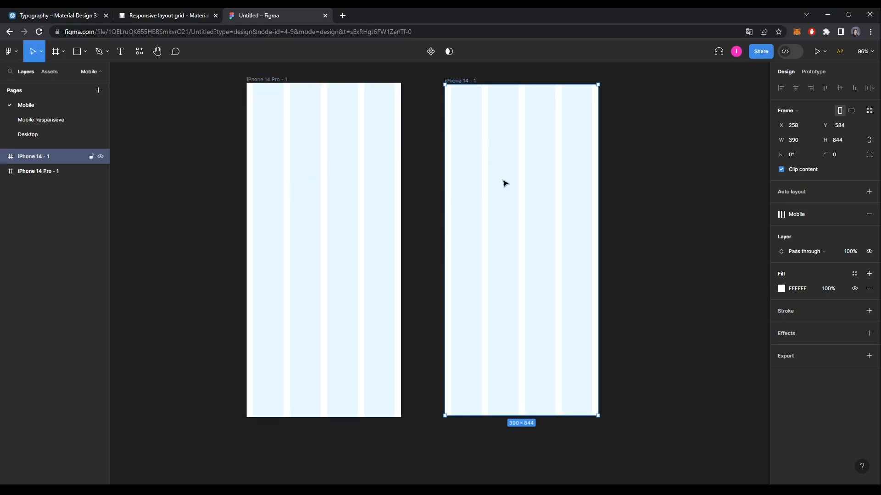
Step: Delete the iPhone 14 frame from the Mobile page
key("Escape")
left_click(461, 82)
key("Delete")
left_click_drag(507, 198, 609, 202)
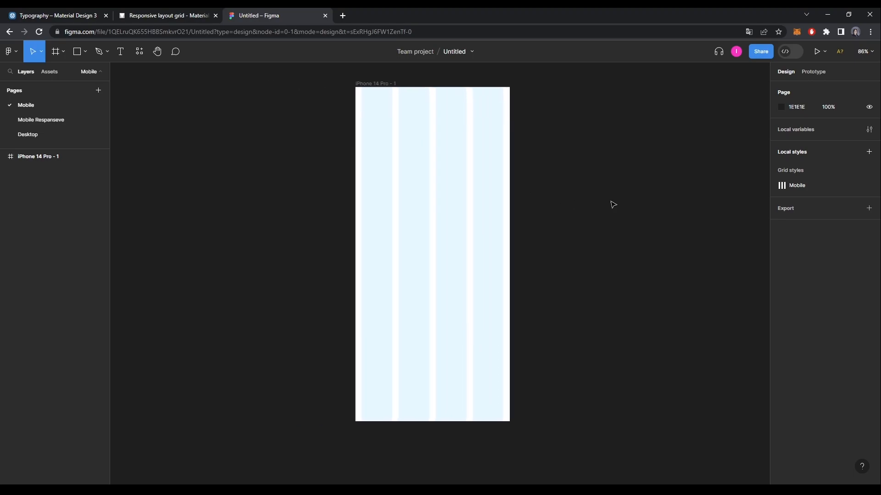
Step: Open the Mobile Respanseve page and start the Frame tool
left_click(47, 121)
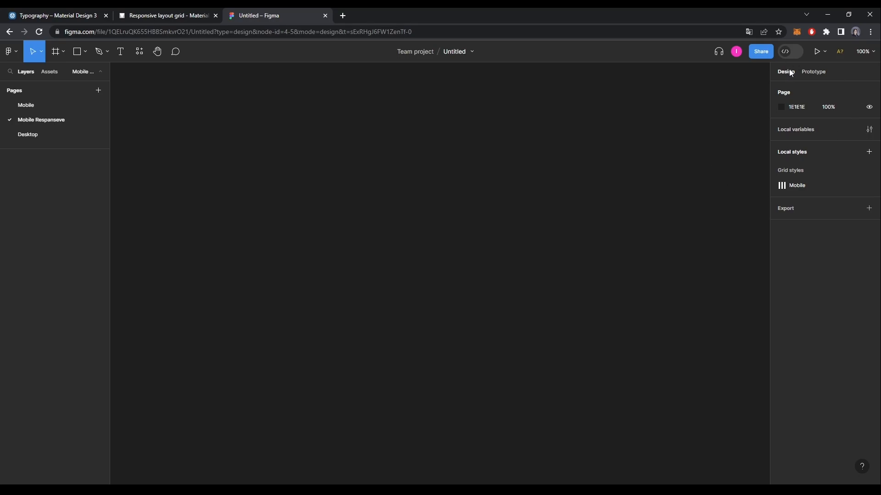
left_click(62, 53)
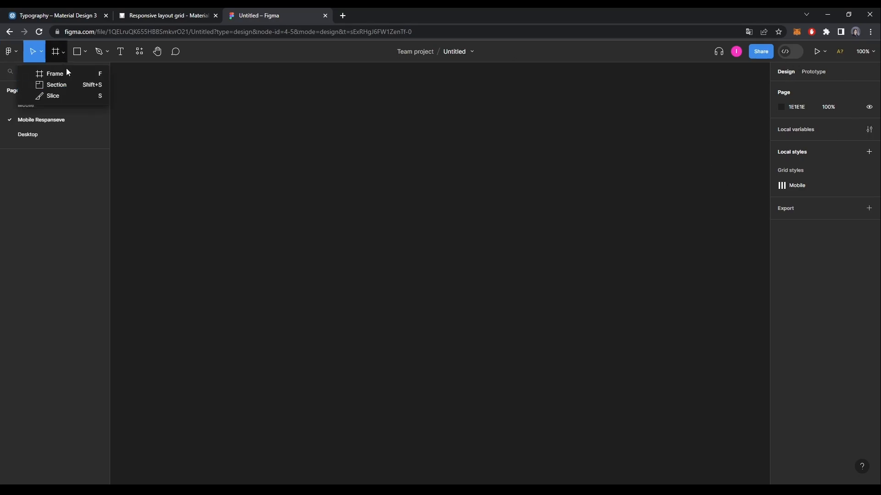
left_click(63, 76)
Step: Check the tablet breakpoint, column count and gutters in Material Design's responsive layout grid guide, then return to the Figma file
left_click(193, 15)
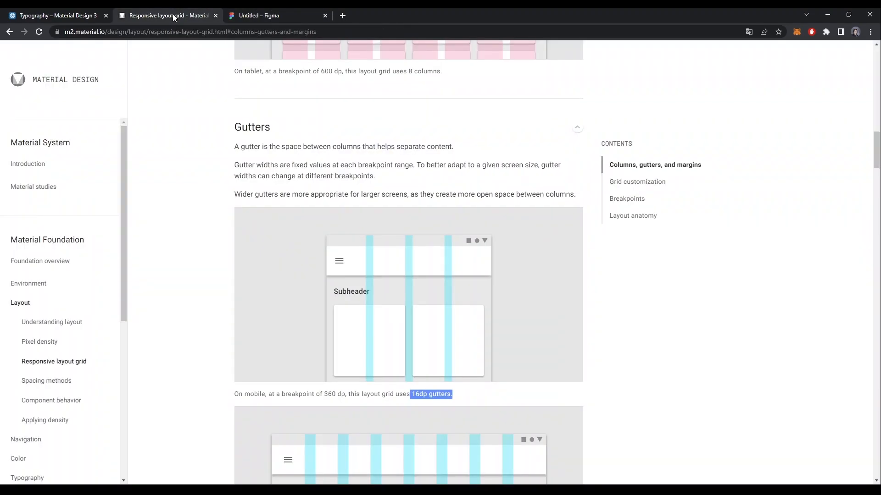
scroll(557, 310, "up", 4)
scroll(557, 312, "up", 3)
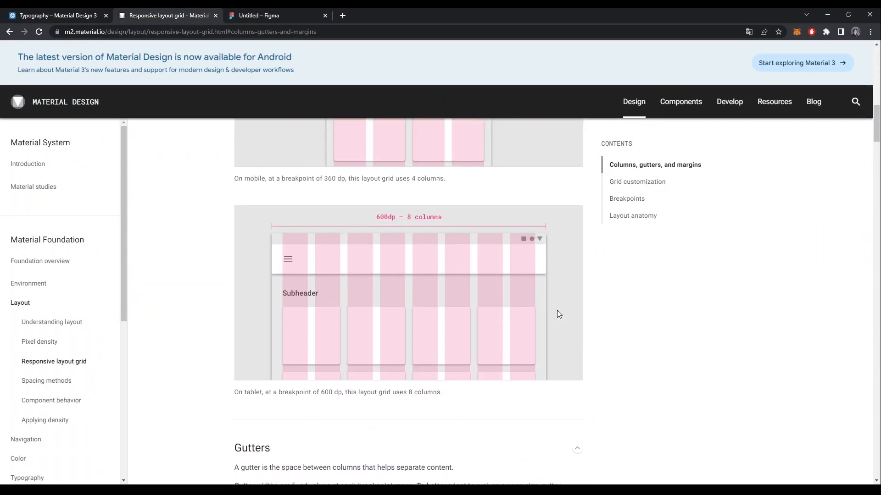
scroll(557, 310, "down", 3)
left_click(255, 15)
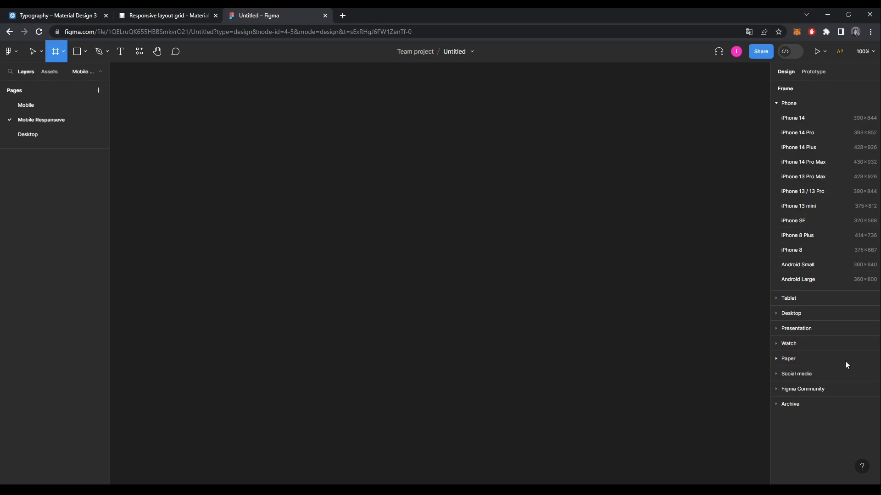
left_click(154, 17)
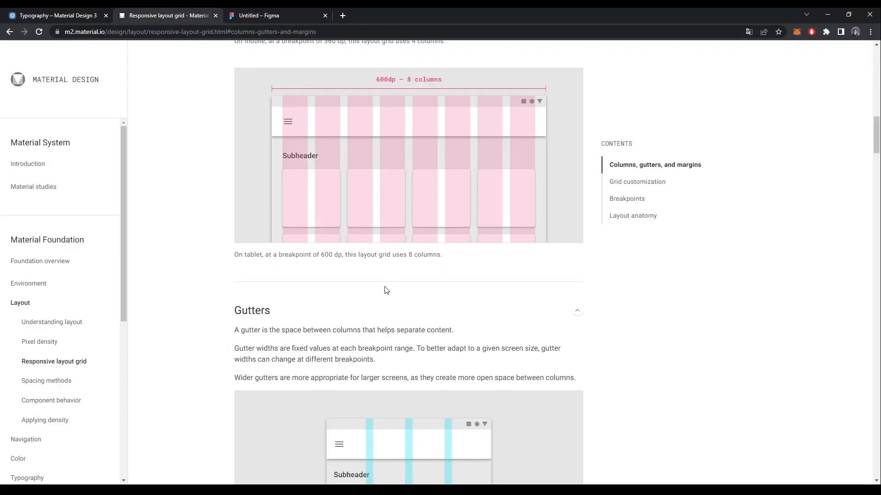
scroll(394, 284, "up", 1)
scroll(394, 285, "down", 5)
scroll(395, 285, "up", 6)
scroll(396, 287, "up", 1)
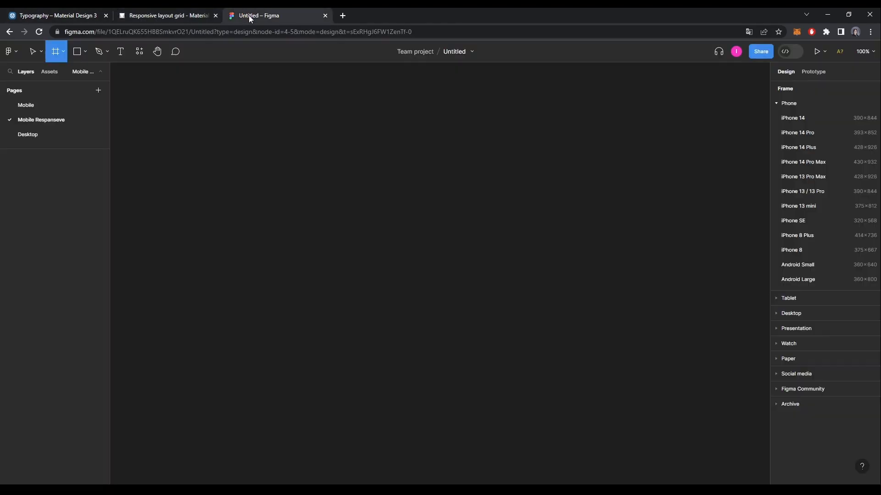
left_click(251, 17)
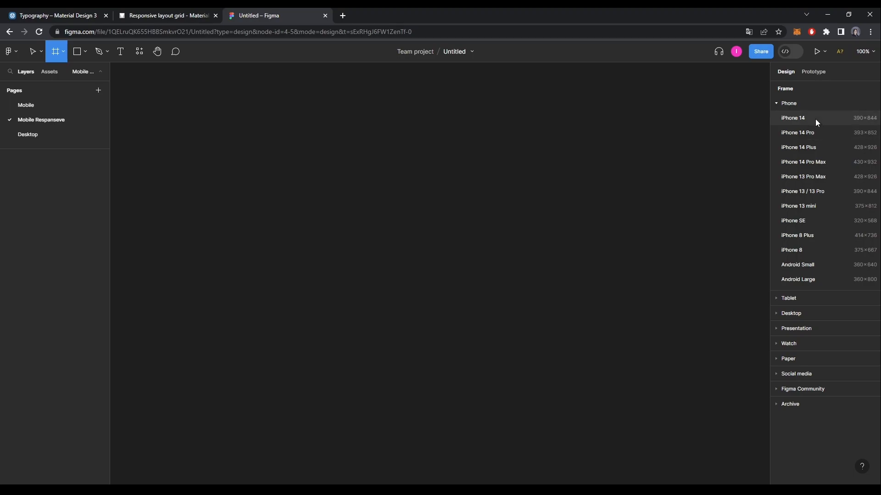
Step: Create an iPhone 14 Pro frame on the Mobile Respanseve page and set its width to 600
left_click(811, 134)
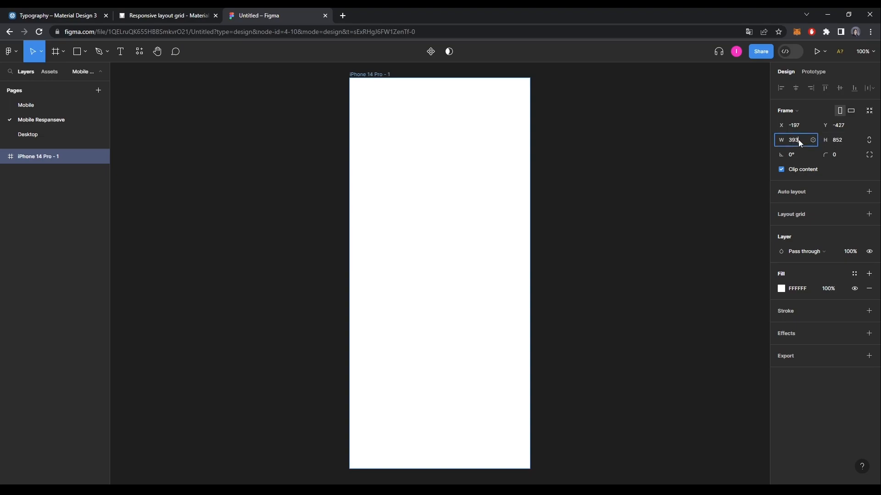
type("600")
key("Return")
left_click_drag(508, 224, 412, 226)
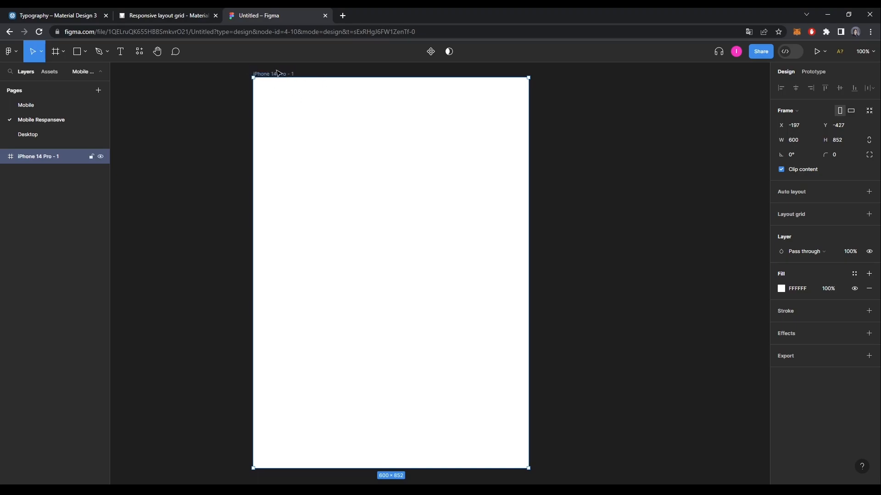
Step: Add a column layout grid to the iPhone 14 Pro frame and set it to 8 columns, matching the tablet example in the guide
left_click(870, 215)
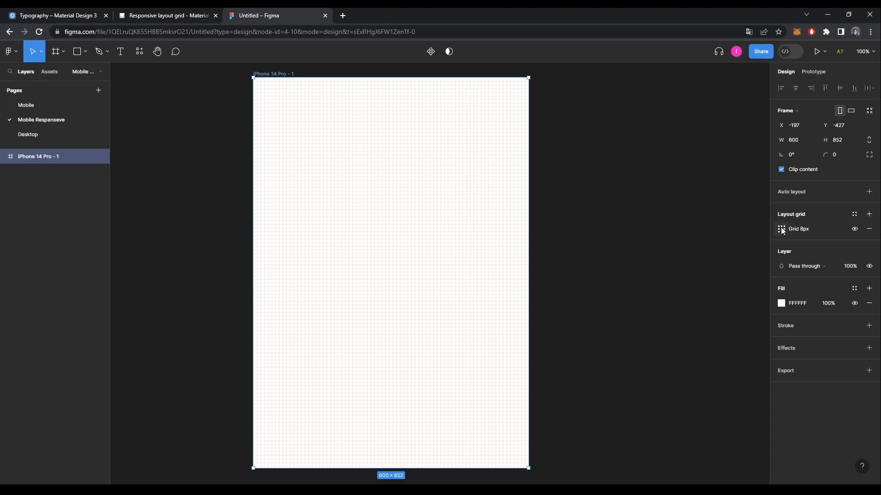
left_click(782, 230)
left_click(682, 234)
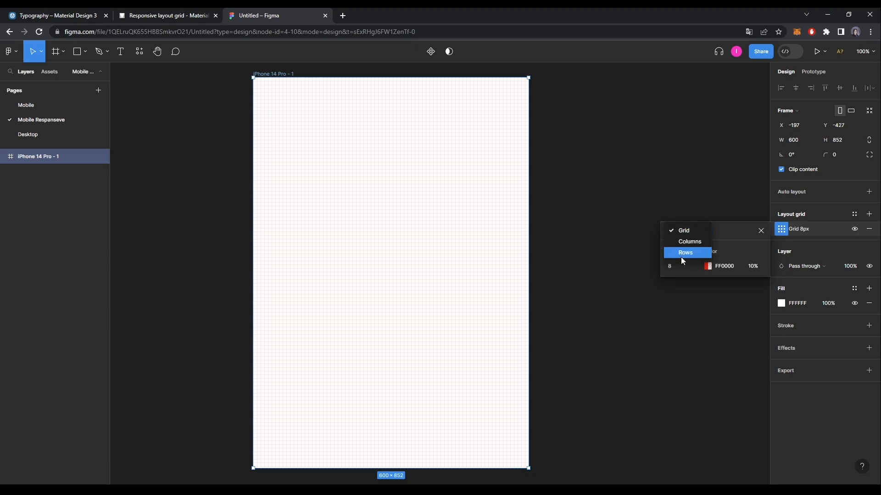
left_click(693, 245)
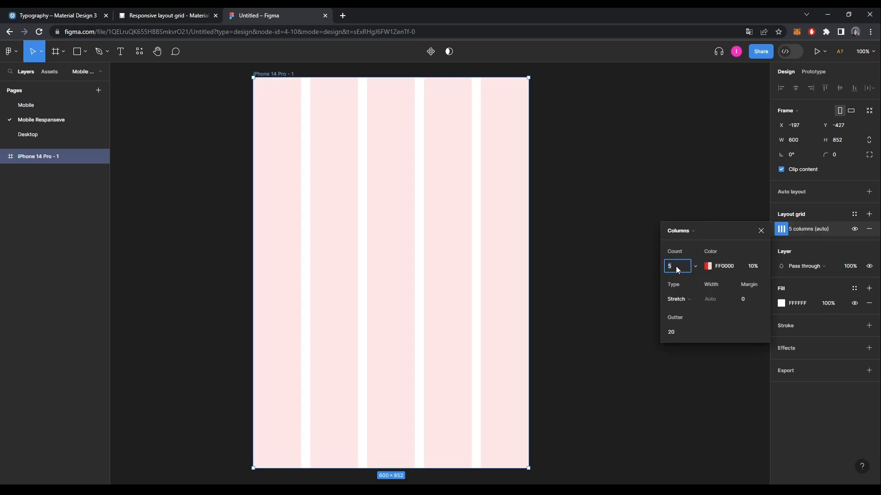
left_click(159, 18)
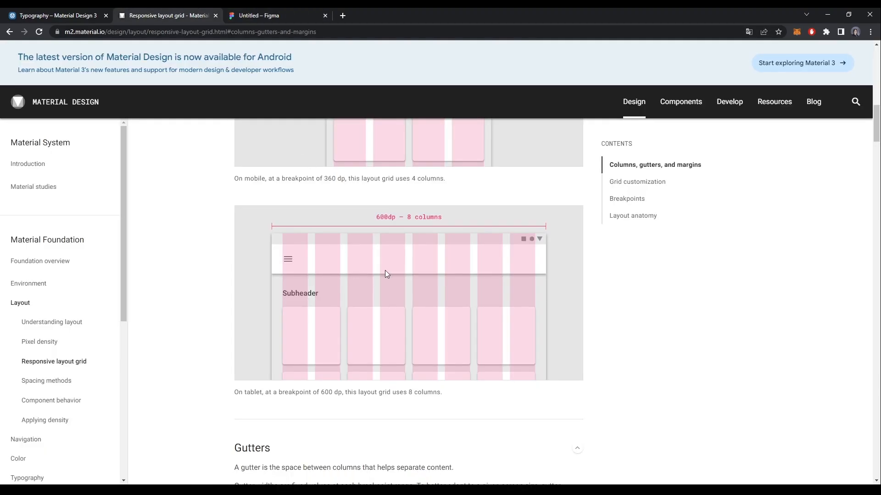
scroll(385, 270, "down", 1)
left_click(245, 19)
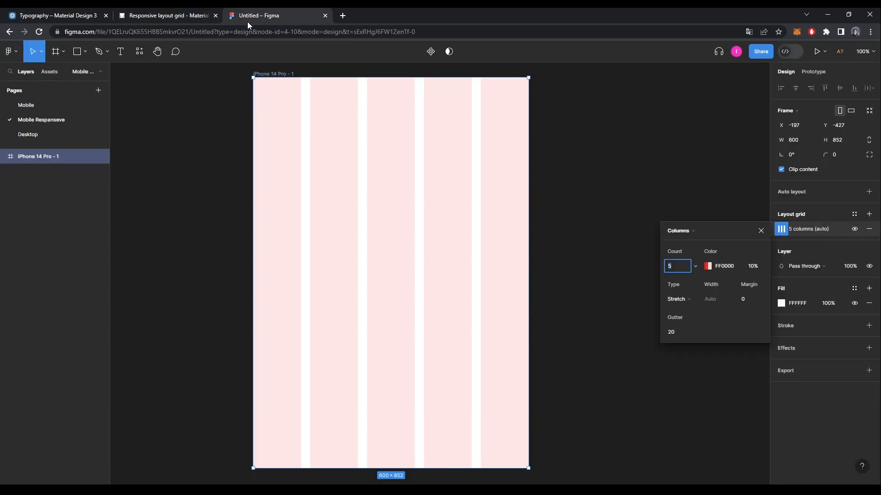
type("8")
key("Return")
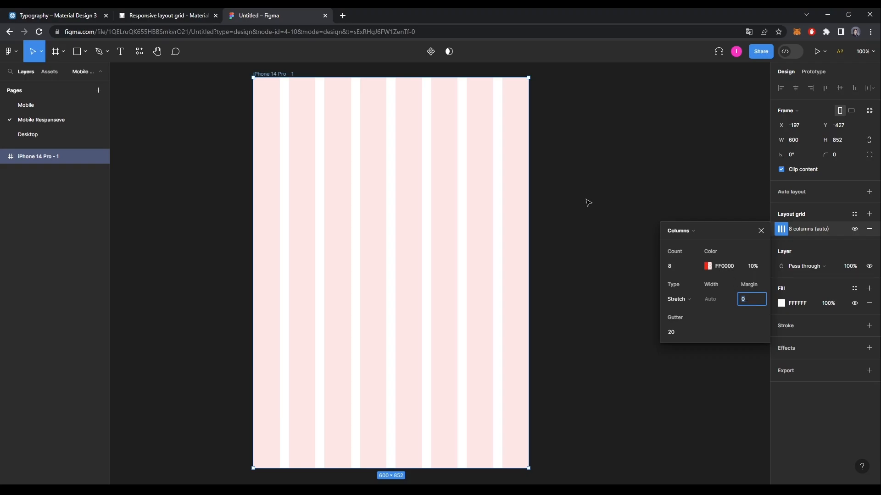
Step: Check the tablet gutter width in the Material Design guide, and set the Figma column grid's margin and gutter to 24
left_click(142, 11)
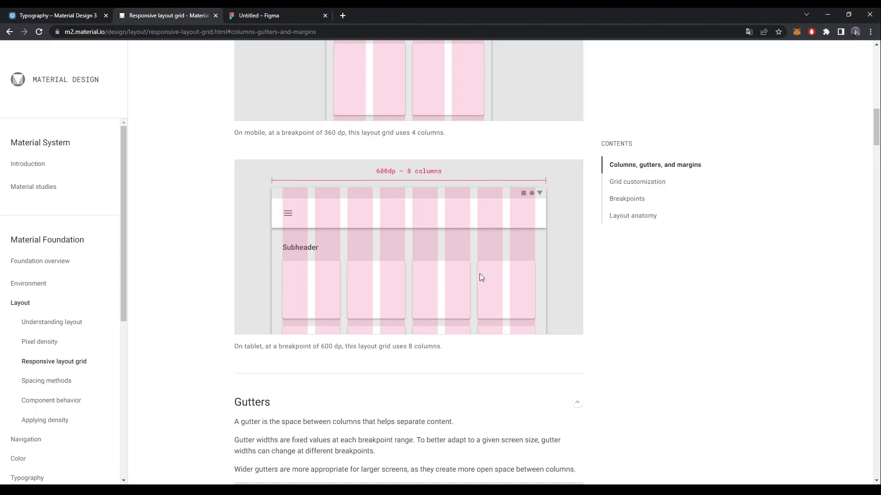
scroll(484, 278, "down", 10)
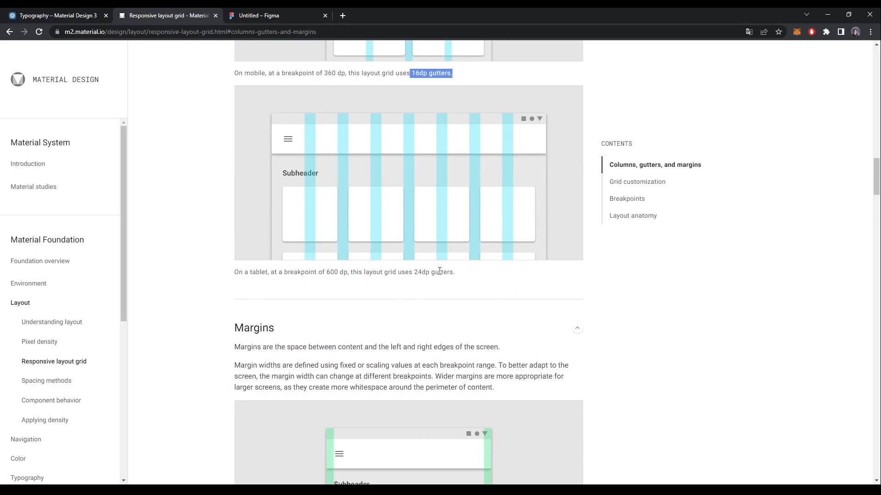
left_click_drag(414, 273, 444, 273)
scroll(473, 230, "up", 1)
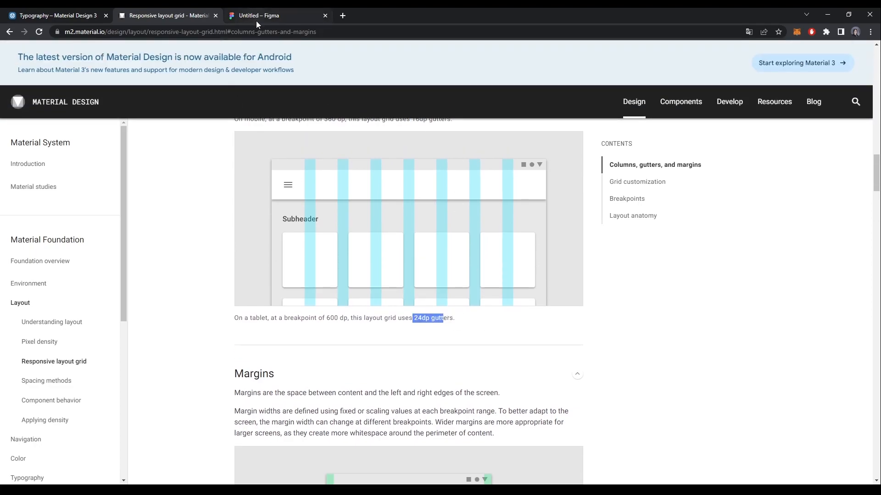
left_click(256, 20)
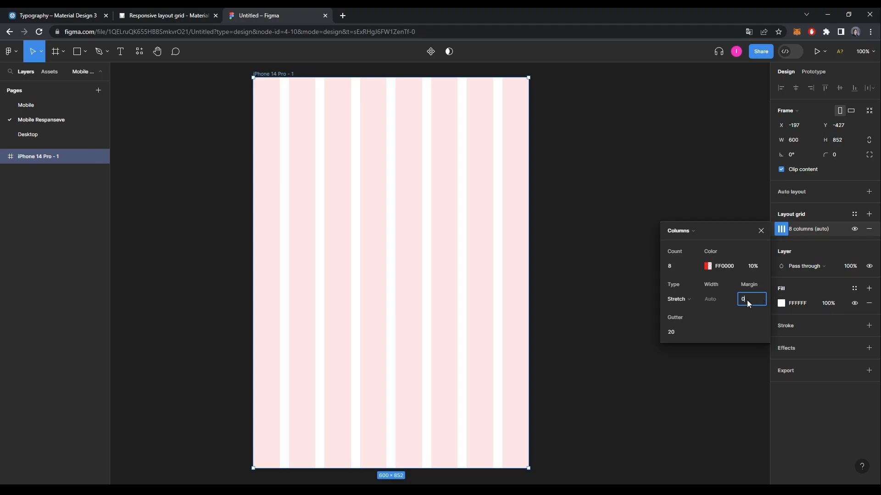
type("24")
left_click(681, 330)
left_click_drag(689, 329, 667, 333)
type("24")
key("Return")
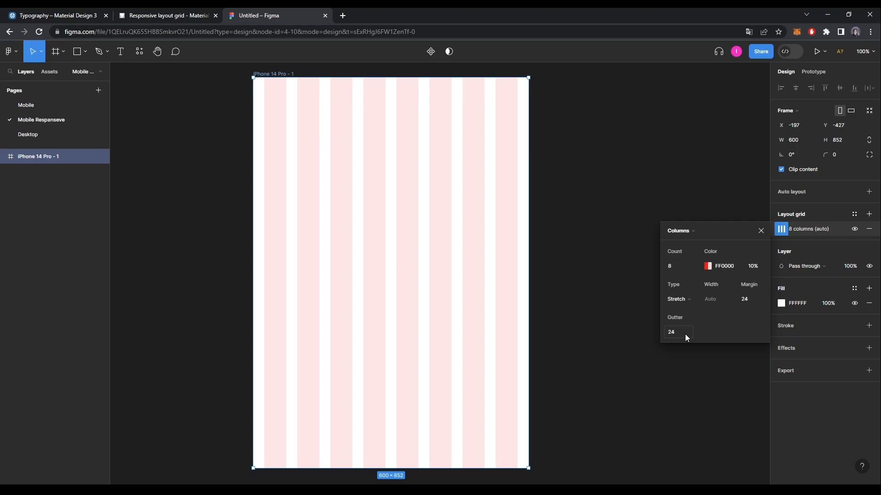
Step: Check the margin width in the Material Design guide, and set the Figma column grid's margin to 16
left_click(677, 266)
left_click(171, 18)
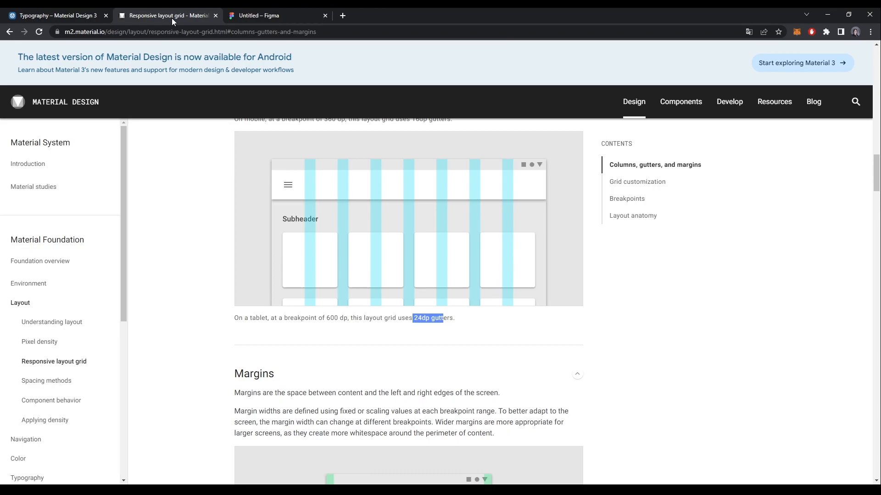
scroll(410, 334, "down", 7)
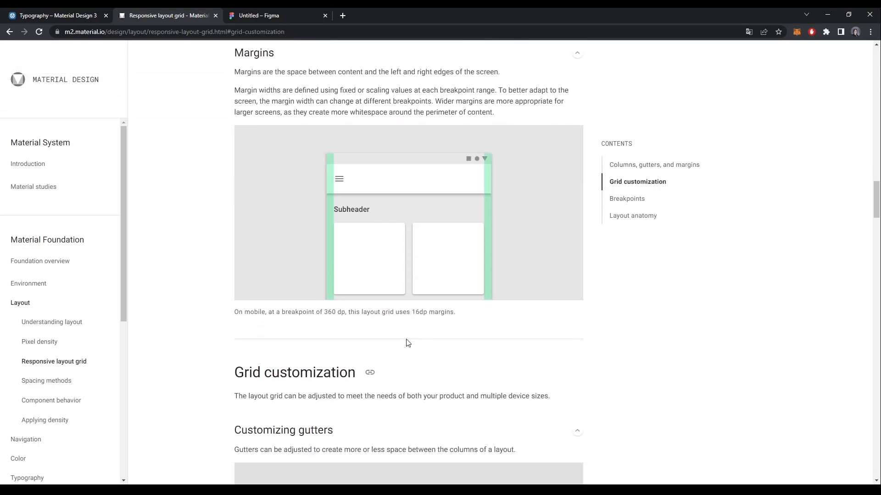
scroll(419, 315, "up", 2)
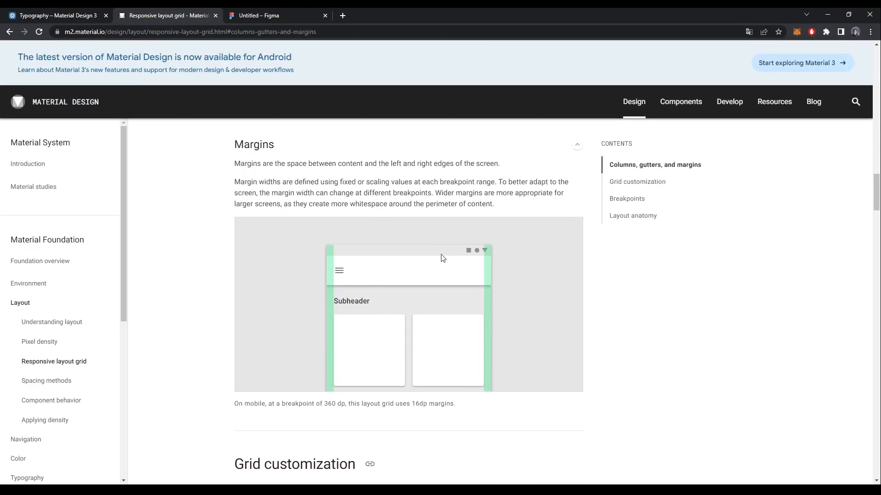
left_click_drag(456, 410, 403, 406)
left_click(433, 411)
left_click_drag(455, 405, 410, 406)
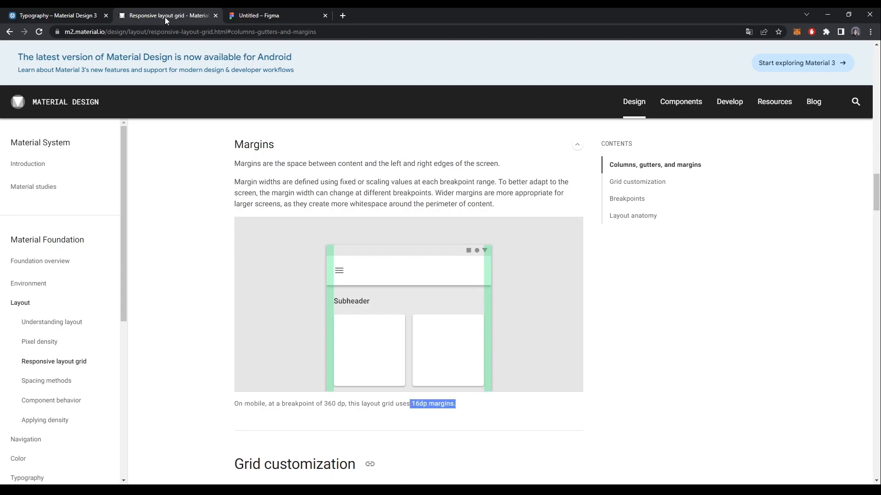
left_click(250, 16)
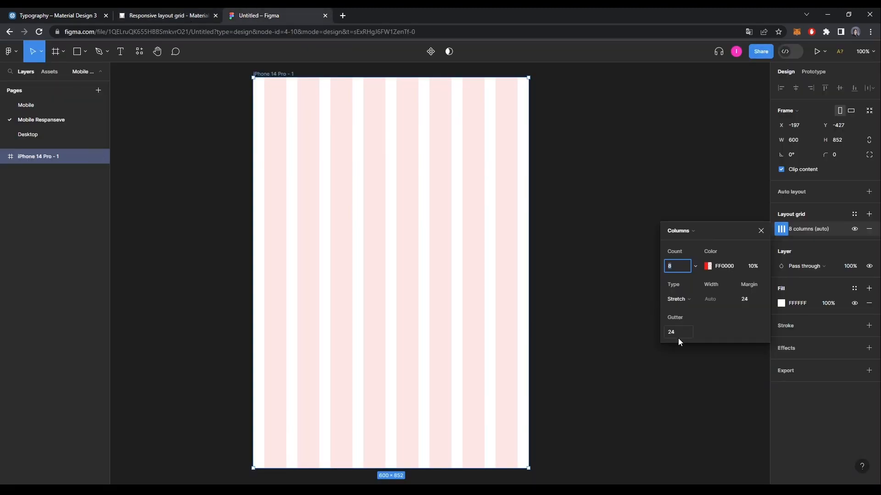
left_click(754, 300)
type("16")
key("Return")
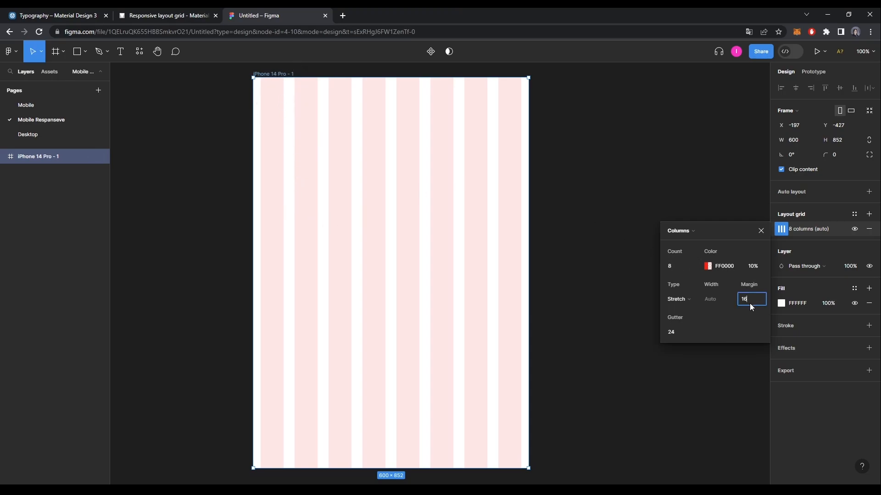
Step: Set the column grid's margin to 24 and its gutter to 16
type("24")
key("Return")
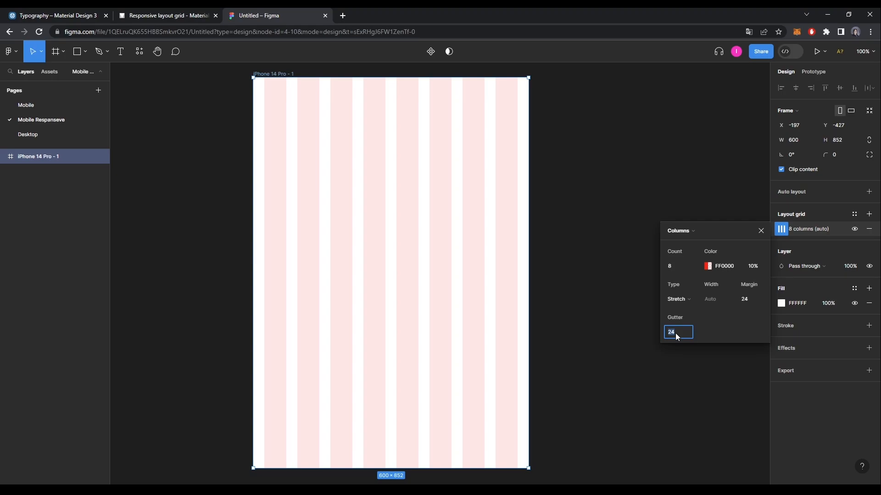
type("16")
key("Return")
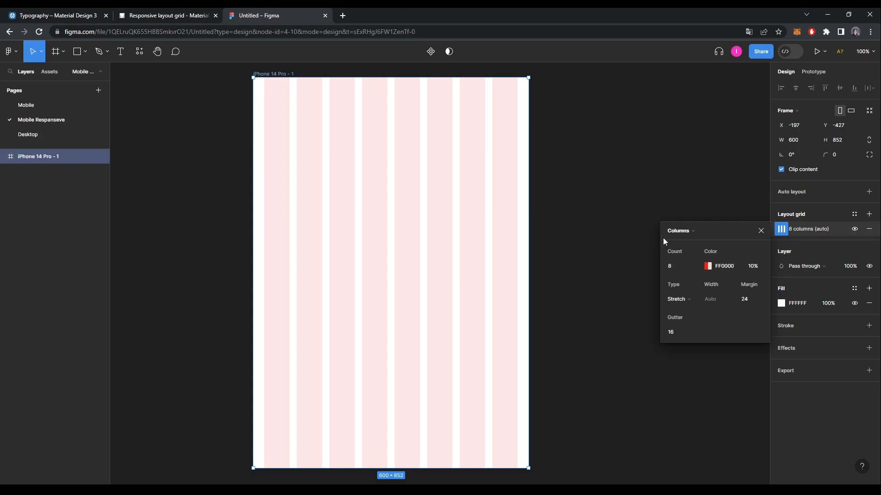
Step: Change the column grid's color to light blue 00A3FF
left_click(707, 266)
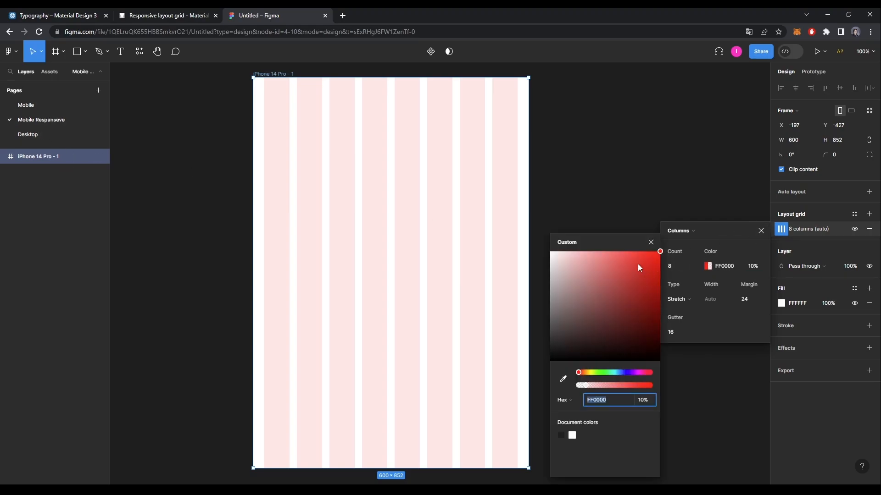
left_click(614, 372)
left_click_drag(612, 371, 618, 371)
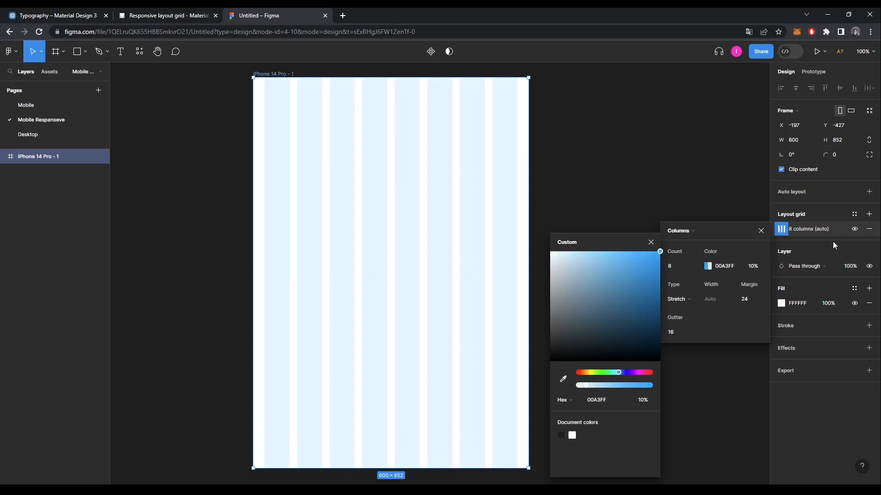
Step: Save the 8-column layout grid as a new grid style named Mobile Responsive
left_click(854, 215)
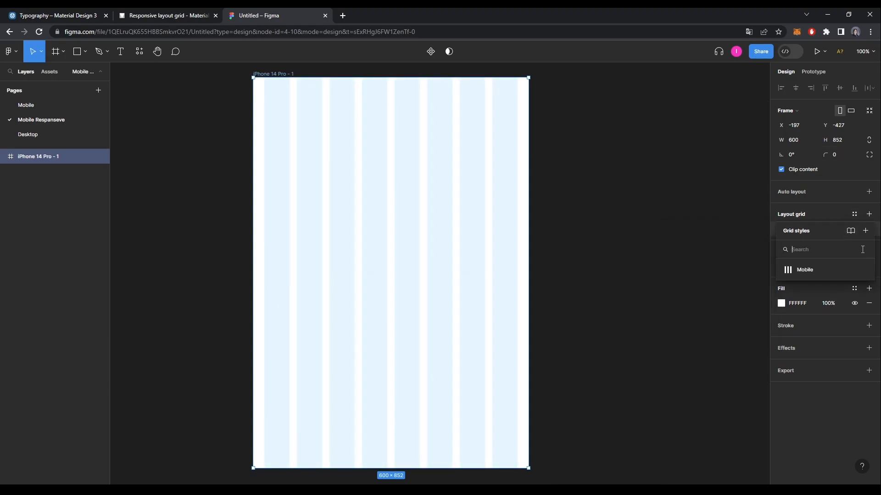
left_click(854, 215)
left_click(855, 214)
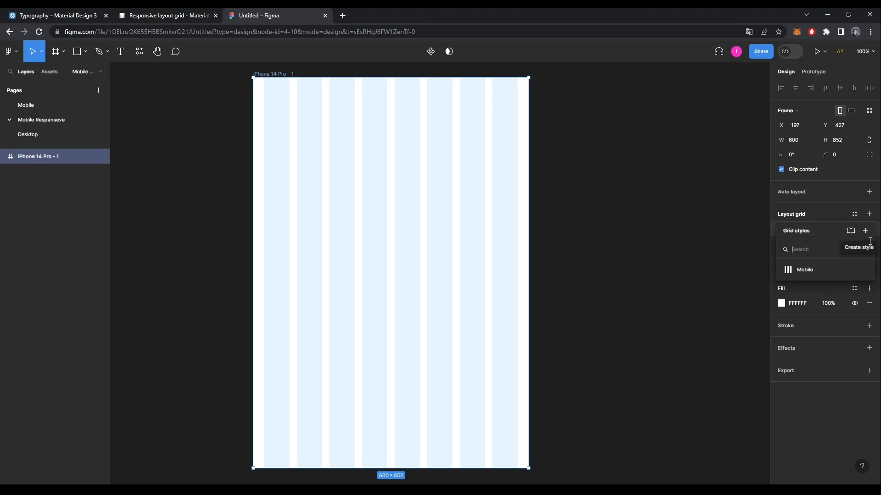
left_click(865, 231)
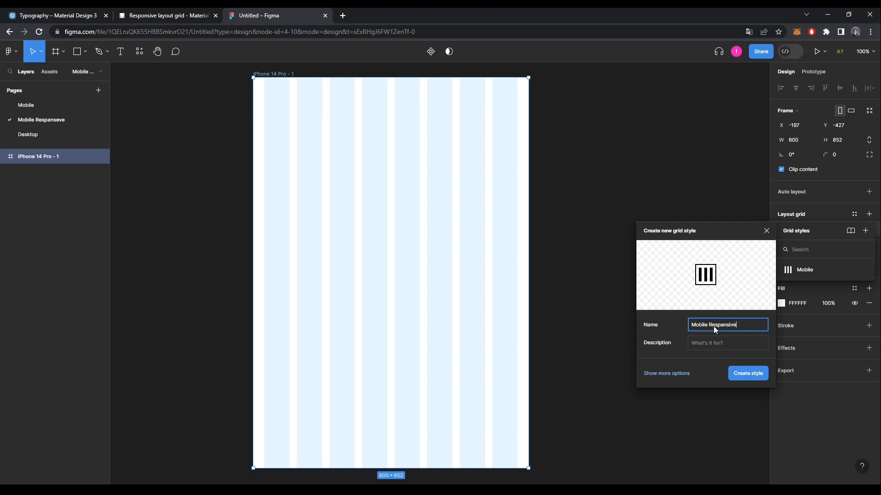
left_click(748, 374)
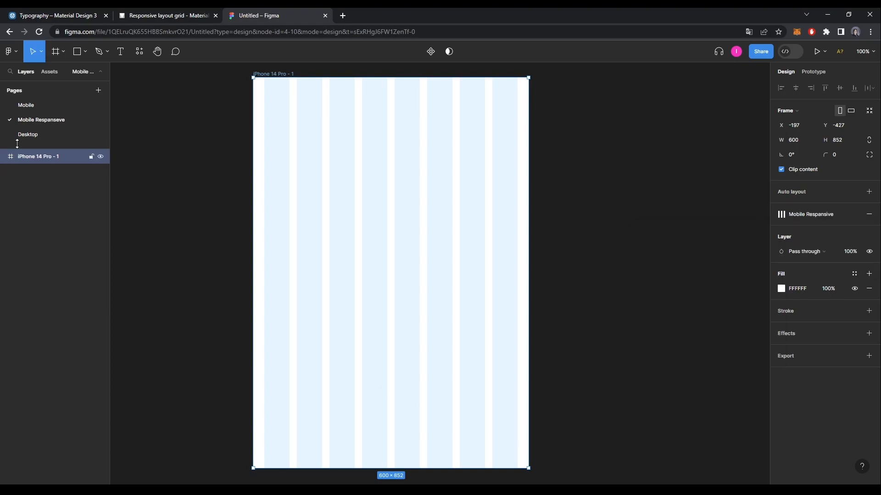
Step: Open the Desktop page and draw a frame about 434 × 332 on its canvas
left_click(32, 136)
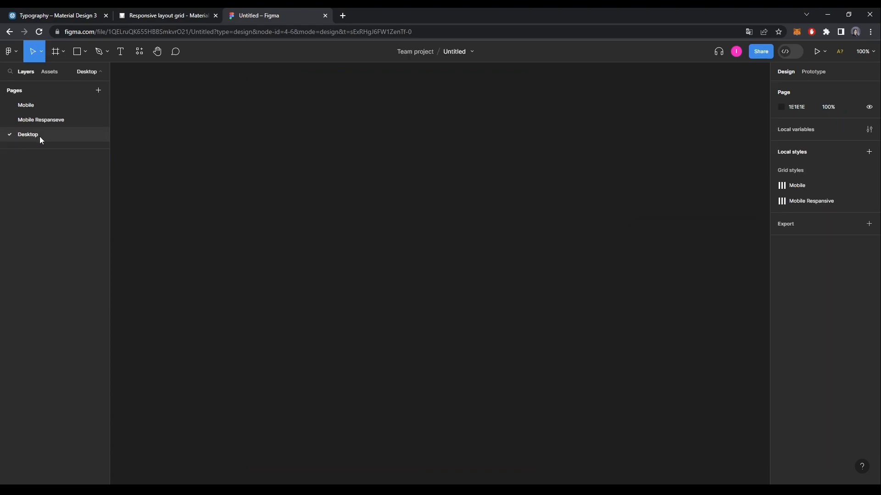
left_click(65, 52)
left_click(78, 74)
left_click_drag(303, 154, 503, 307)
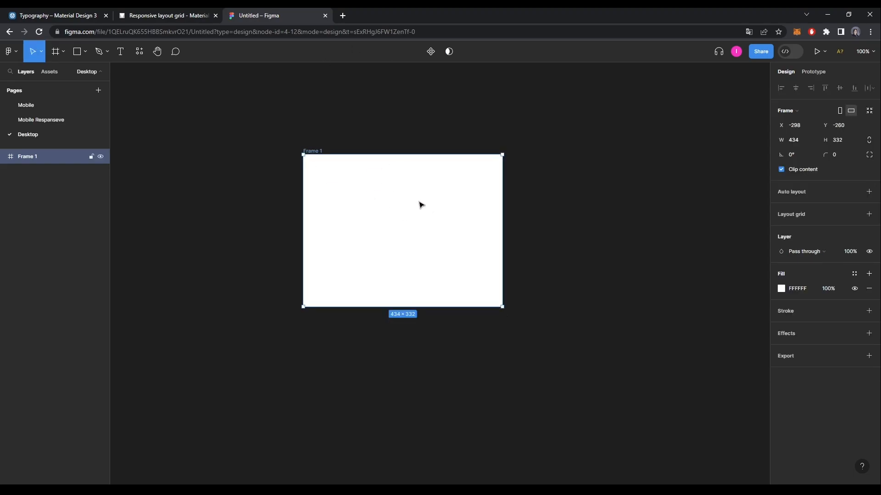
Step: Resize the Desktop page's frame to a width of 1920 and a height of 1080
left_click(802, 137)
type("1920")
key("Return")
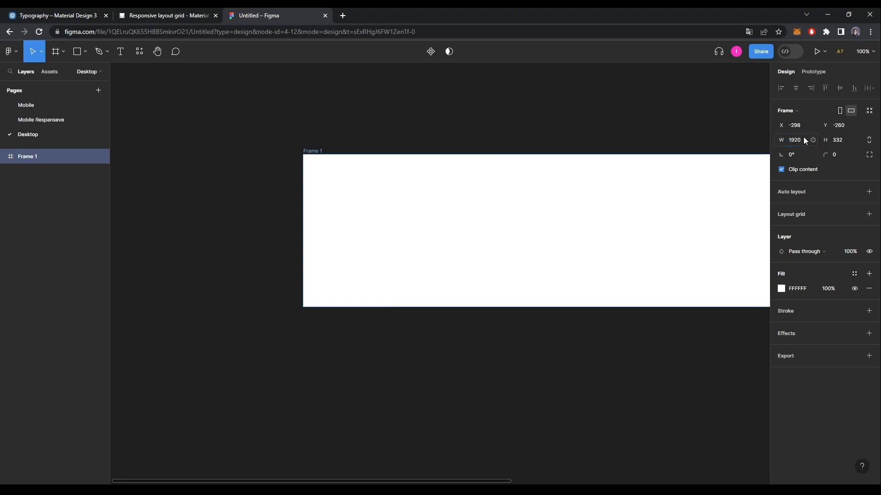
left_click(843, 139)
type("1080")
key("Return")
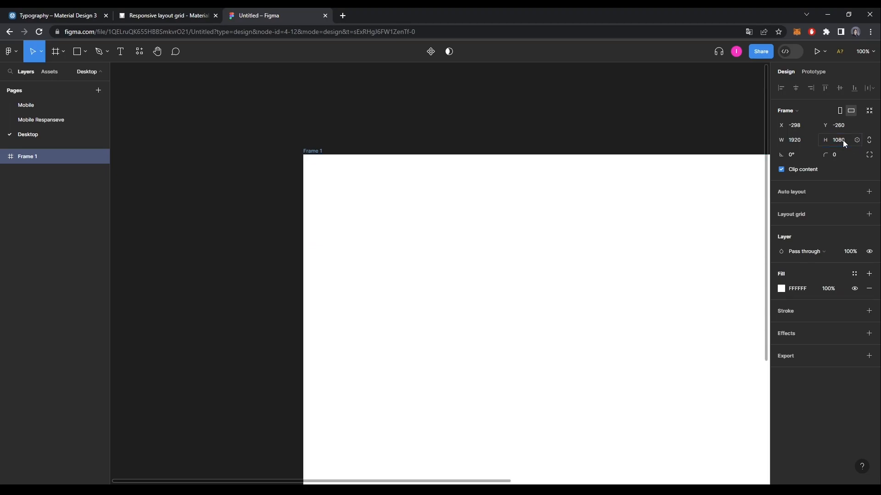
left_click_drag(458, 209, 245, 177)
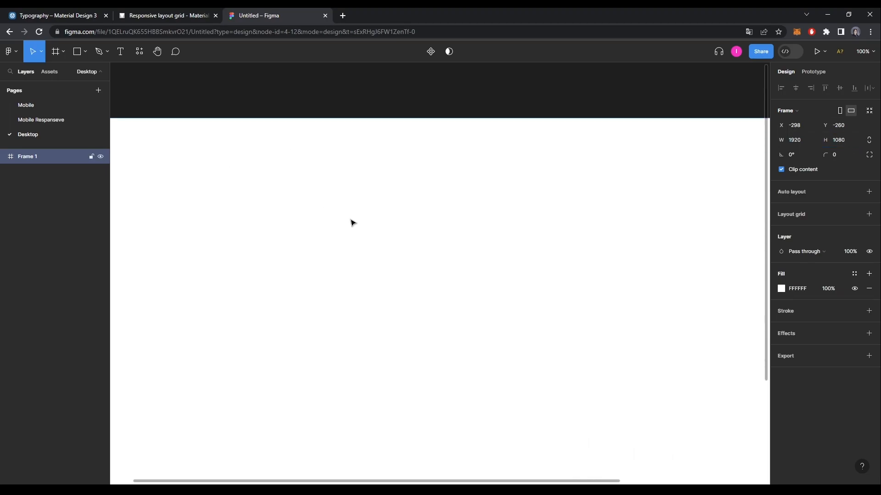
scroll(355, 224, "down", 5)
scroll(458, 256, "up", 3)
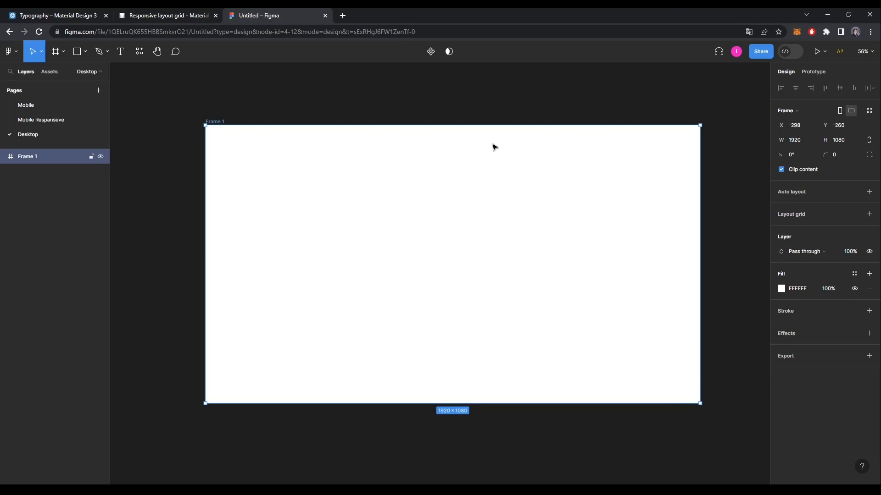
Step: Add a layout grid to the 1920 × 1080 frame, switch it to columns and set the count to 12
left_click(853, 217)
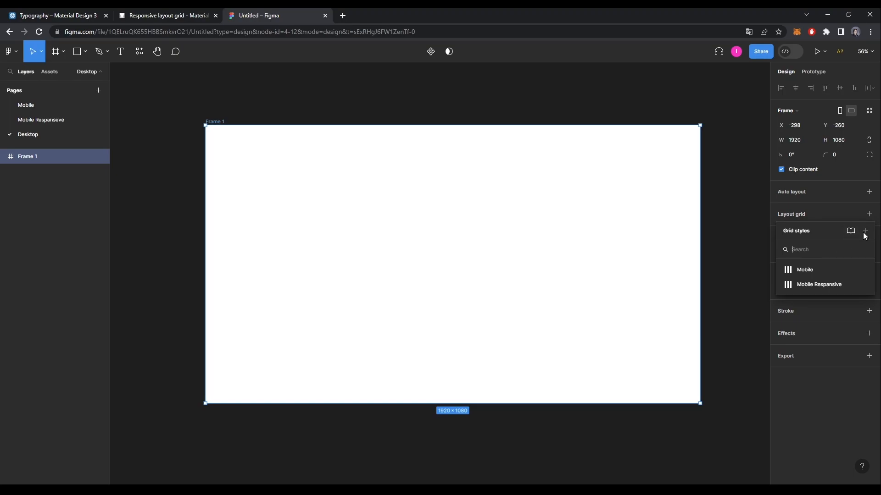
left_click(854, 215)
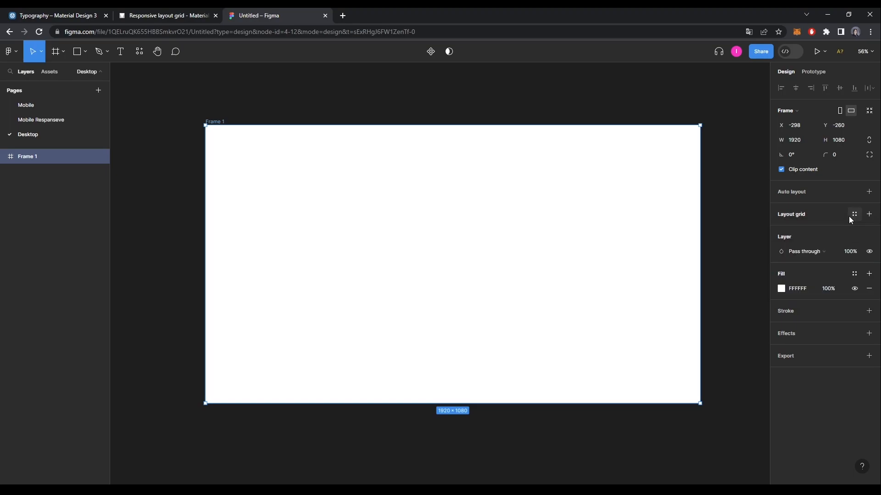
left_click(869, 214)
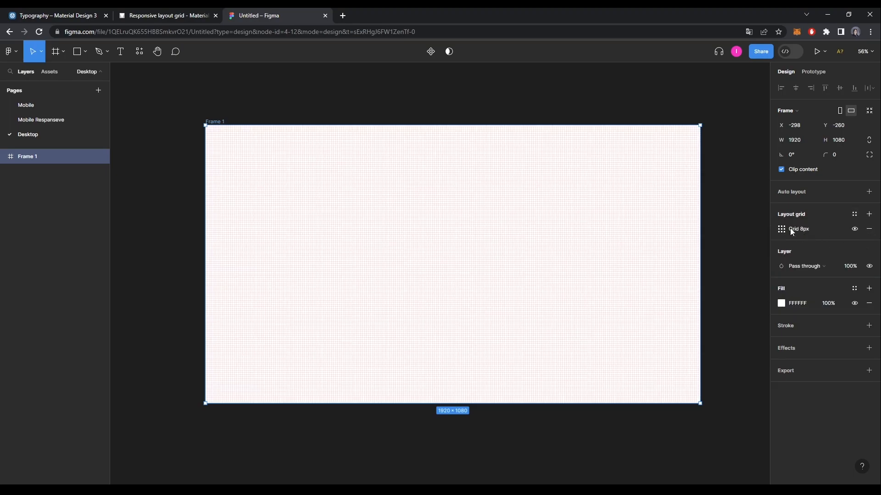
left_click(780, 230)
left_click(694, 230)
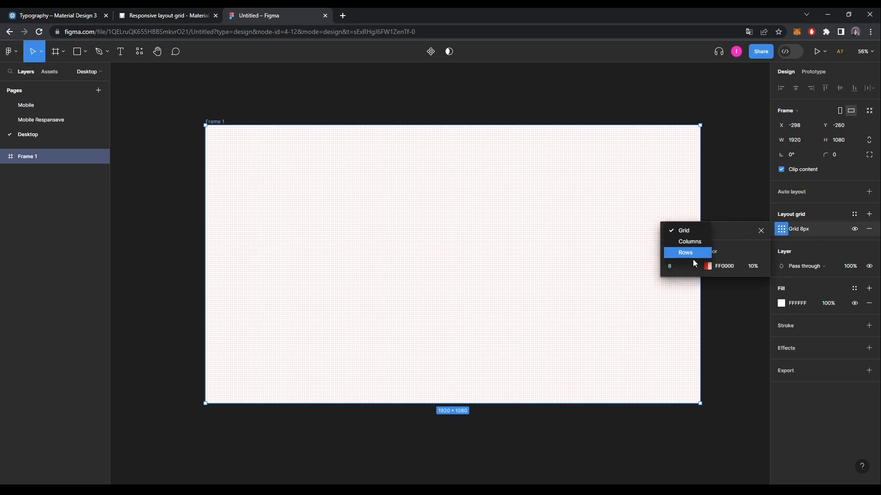
left_click(692, 242)
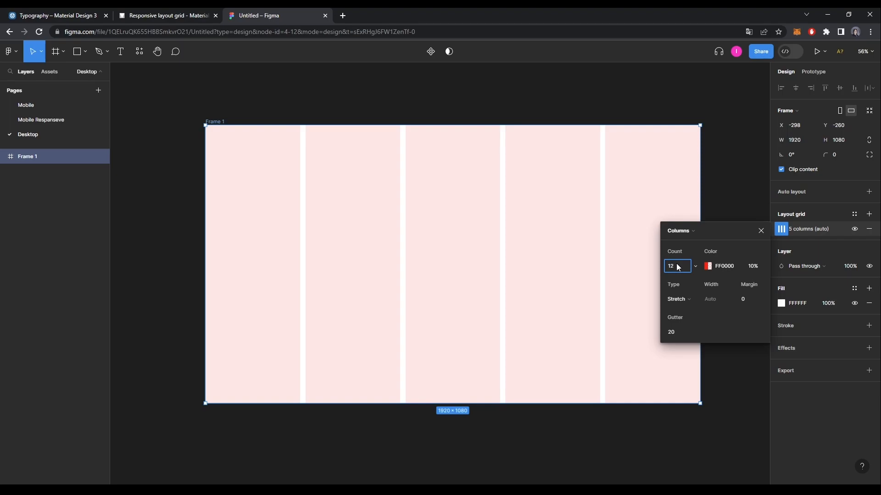
key("Return")
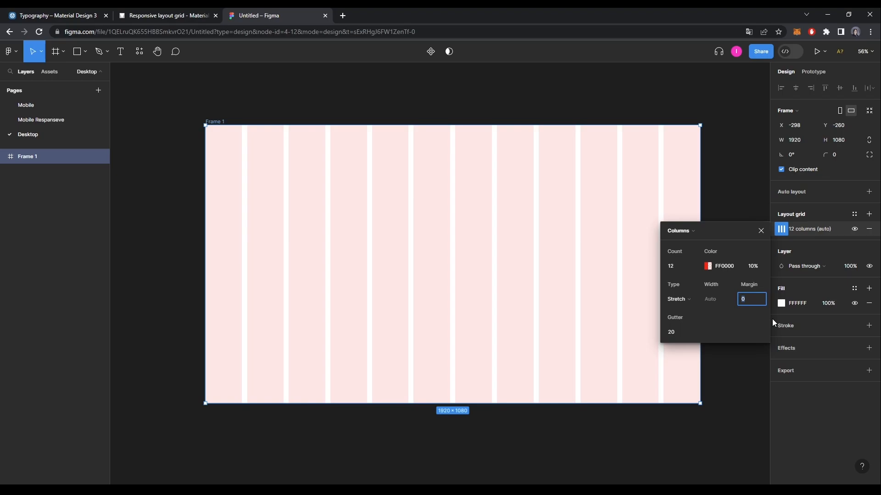
Step: Set the 12-column grid's margin to 24 and its gutter to 24
type("24")
key("Return")
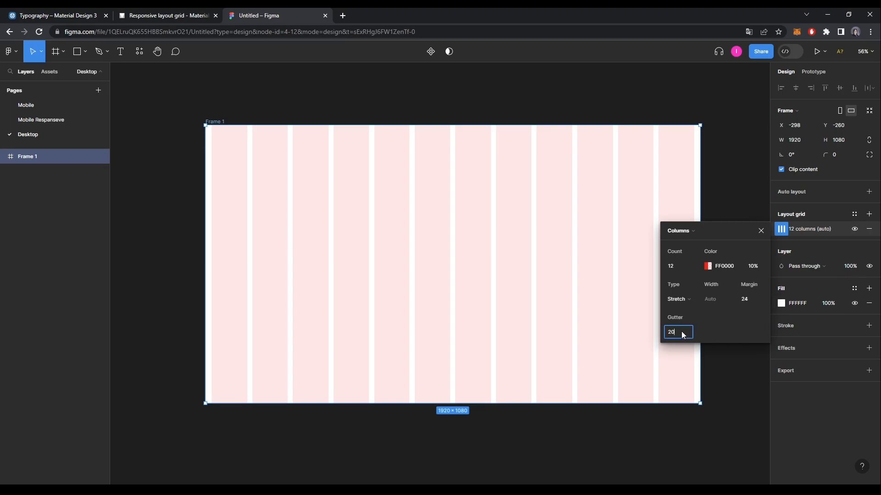
left_click(667, 334)
type("24")
key("Return")
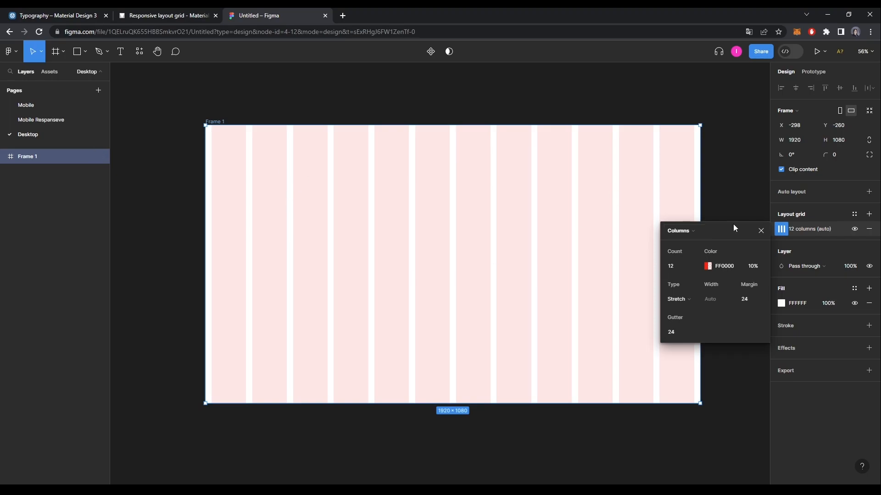
Step: Change the 12-column grid's color to dark teal 009E9E
left_click(709, 265)
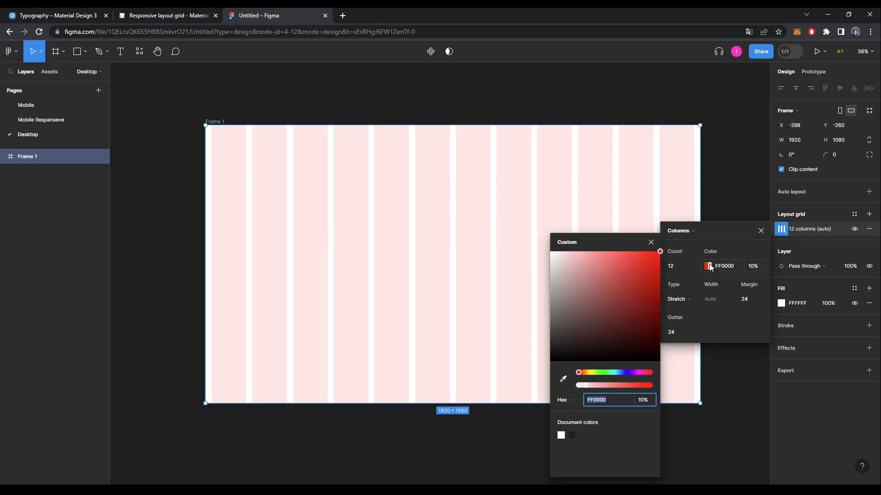
left_click(615, 372)
left_click_drag(623, 323, 651, 241)
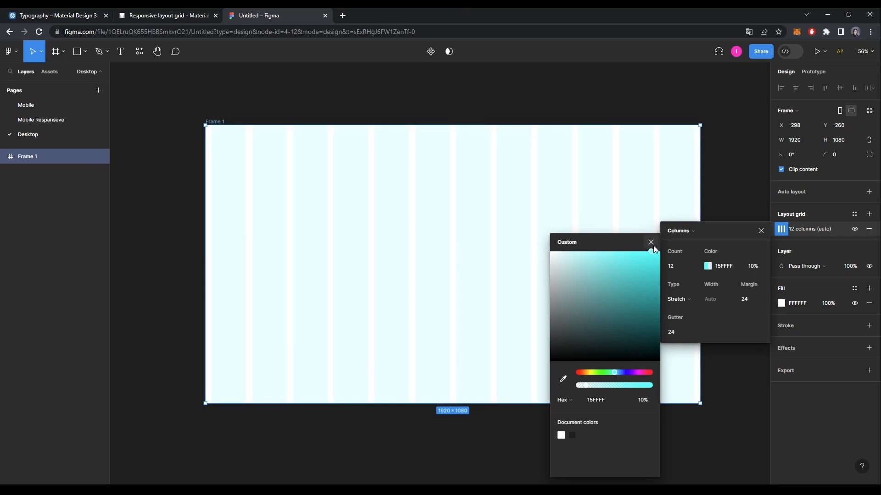
left_click(653, 246)
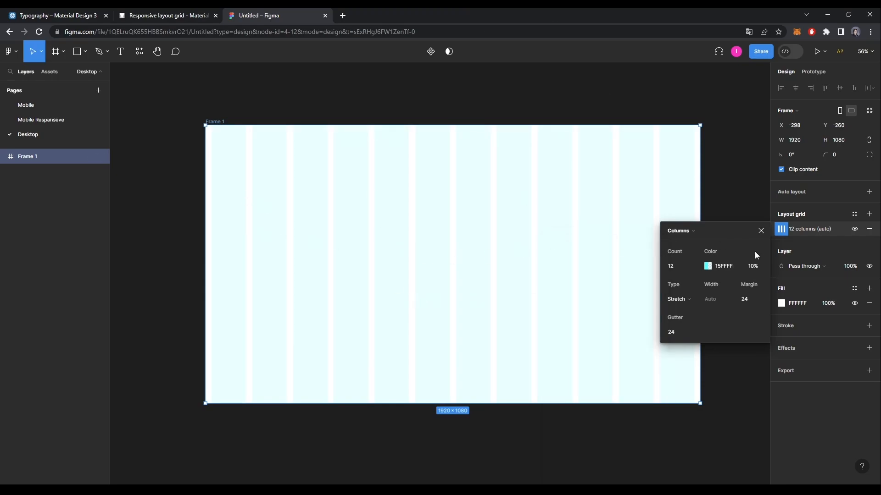
left_click(714, 267)
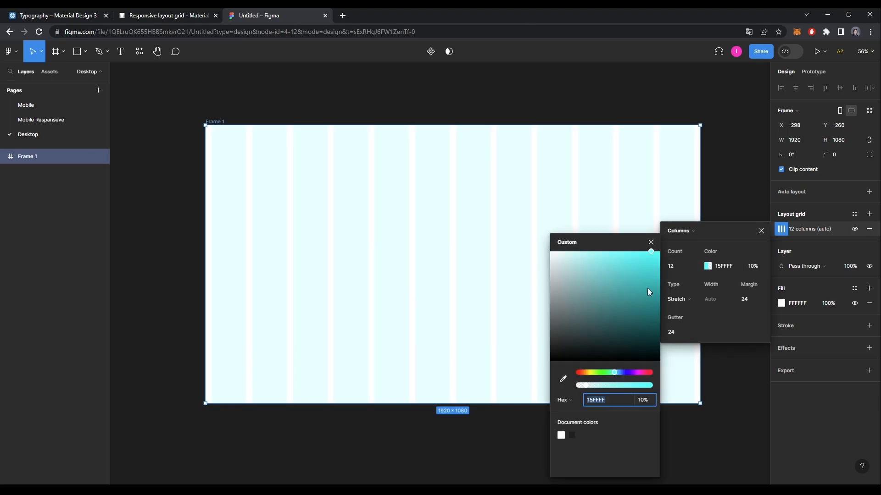
left_click_drag(647, 284, 691, 296)
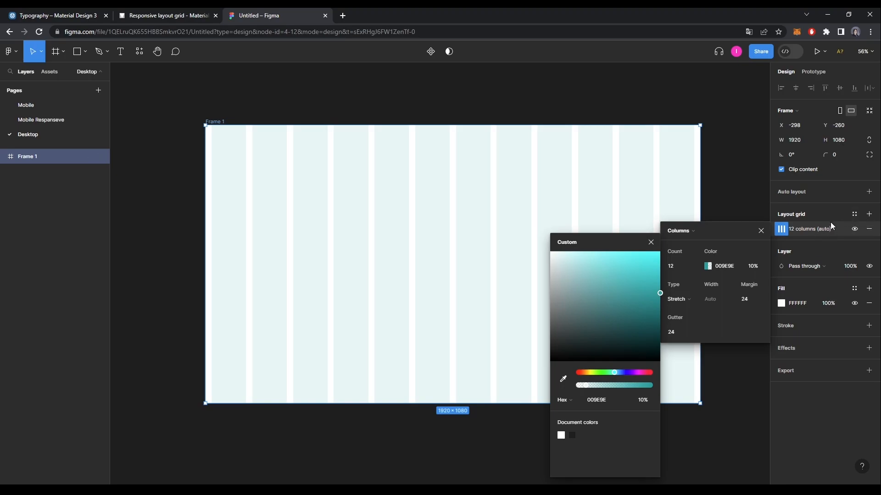
Step: Save the 12-column layout grid as a new grid style named Desktop
left_click(856, 214)
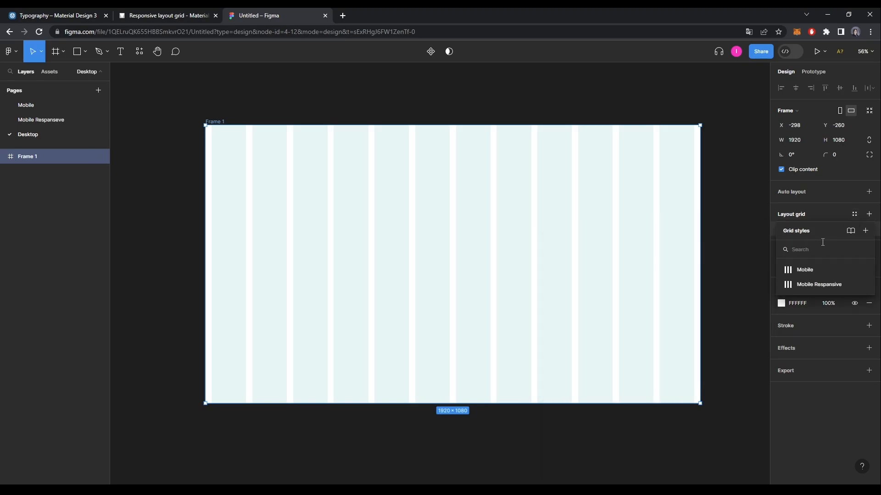
left_click(862, 234)
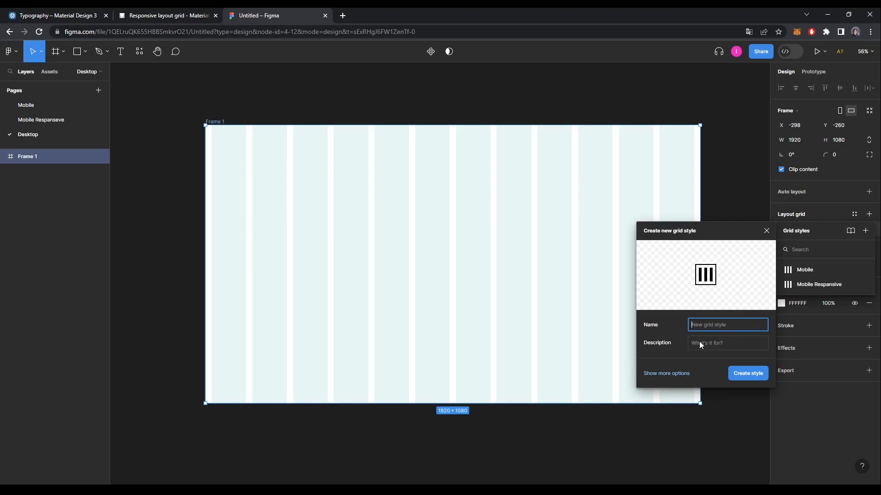
type("Desktop")
left_click(748, 372)
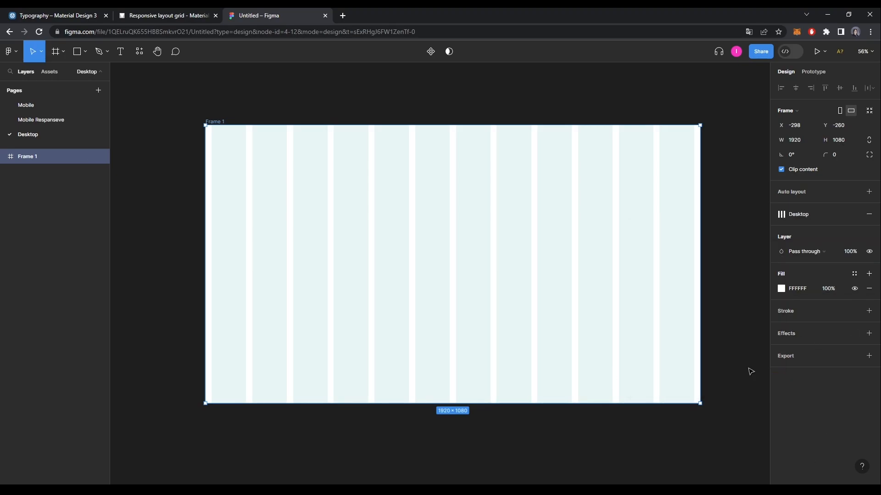
Step: Review the frames and their column grids on the Mobile, Mobile Respanseve and Desktop pages
left_click(35, 105)
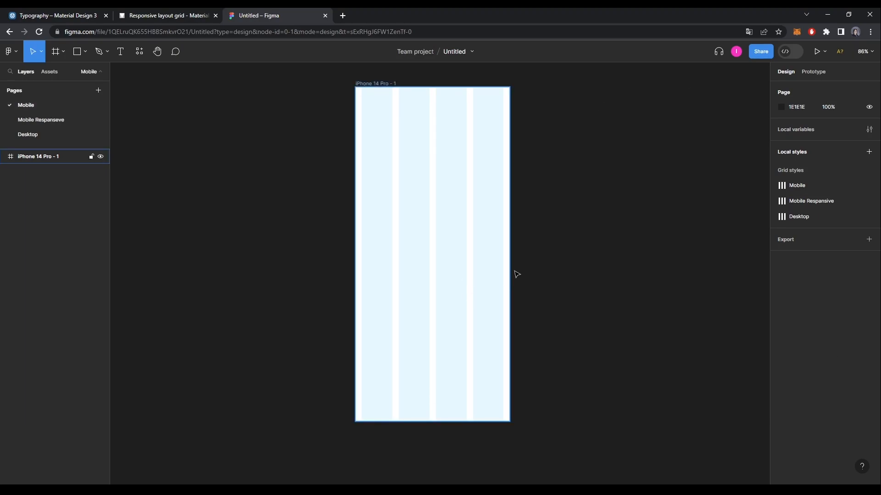
mouse_move(261, 252)
left_mouse_down()
mouse_move(289, 255)
mouse_move(272, 254)
left_mouse_up()
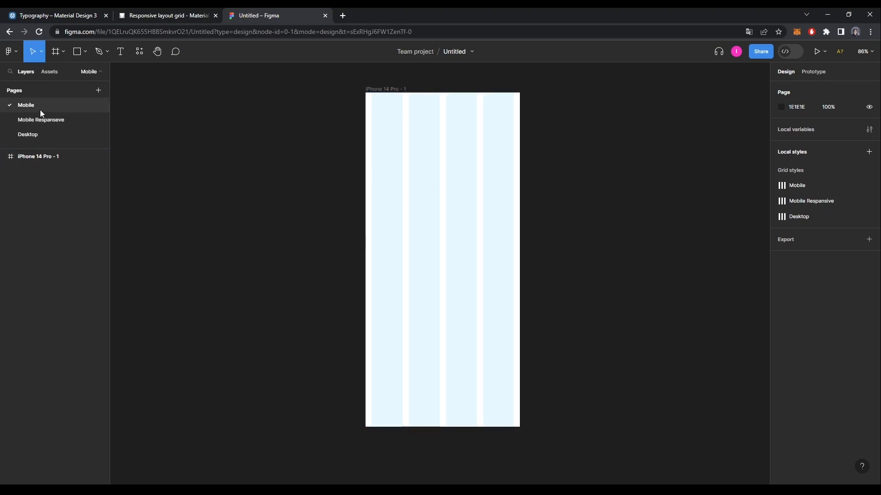
left_click(45, 123)
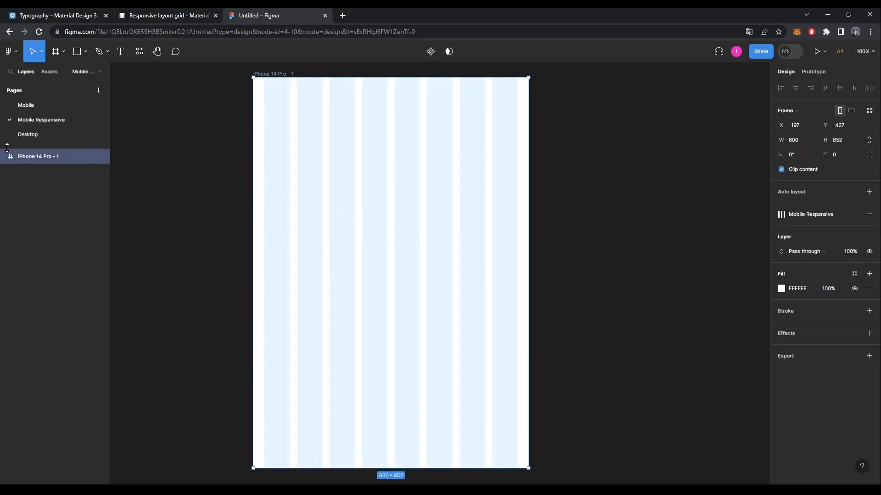
left_click(24, 140)
Step: Switch to the Material Design responsive layout grid article and examine its gutter and margin guidance and the breakpoint system table
key("ctrl+shift+Tab")
scroll(427, 309, "down", 10)
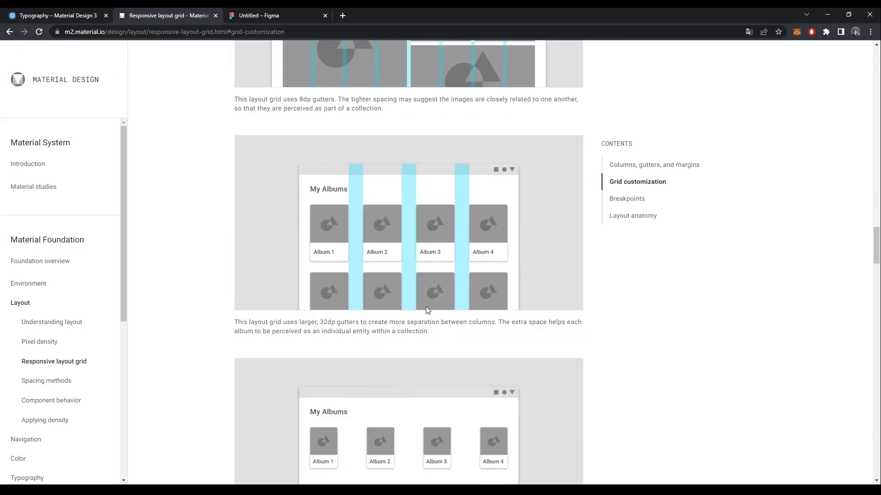
scroll(384, 320, "down", 4)
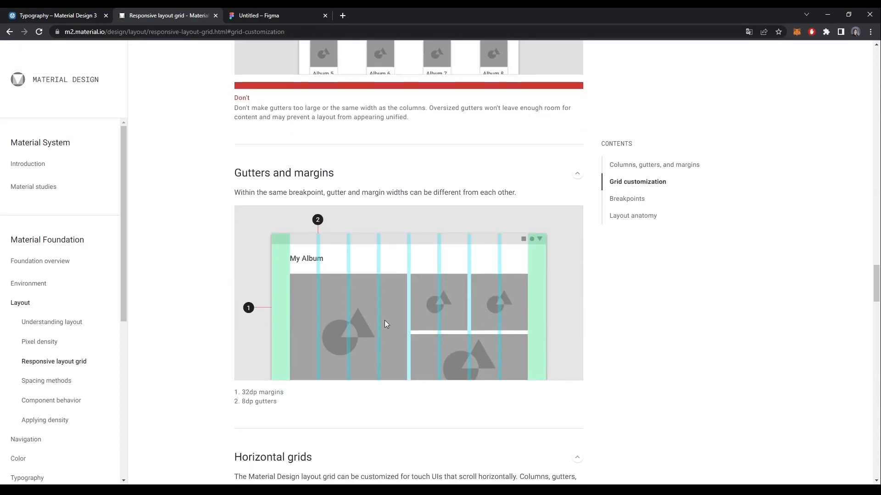
scroll(384, 320, "down", 3)
scroll(383, 317, "up", 10)
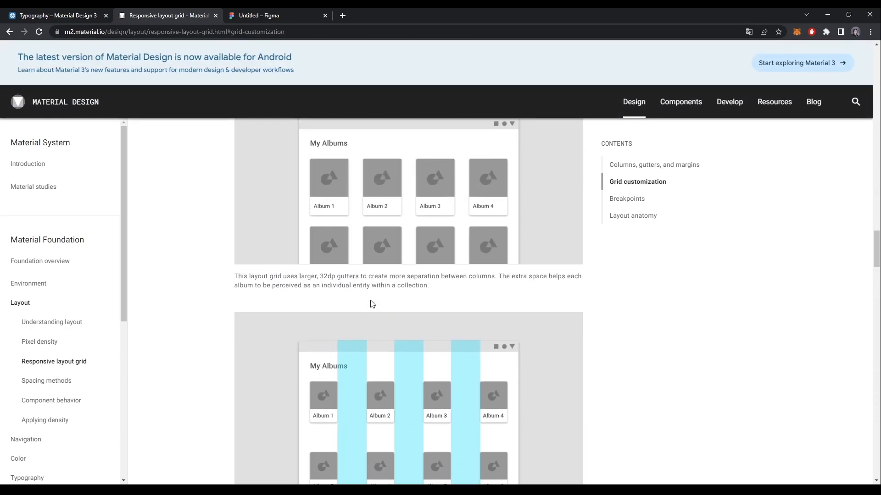
scroll(374, 299, "down", 15)
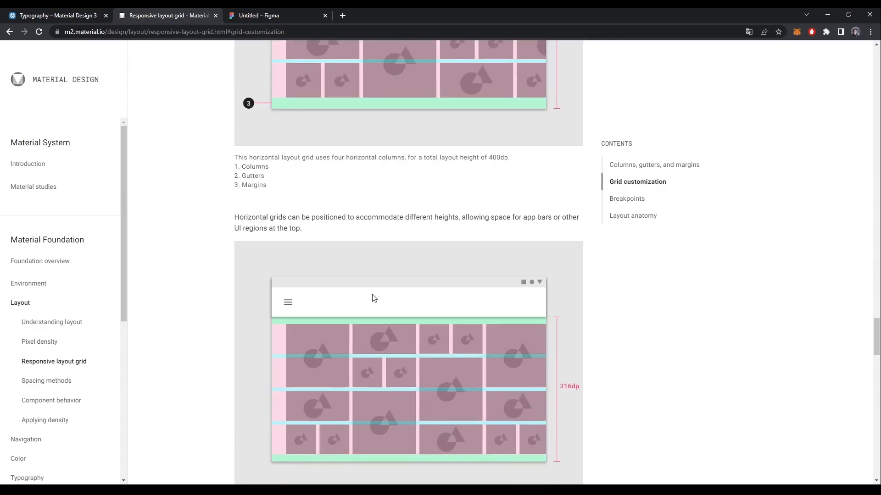
scroll(373, 294, "down", 9)
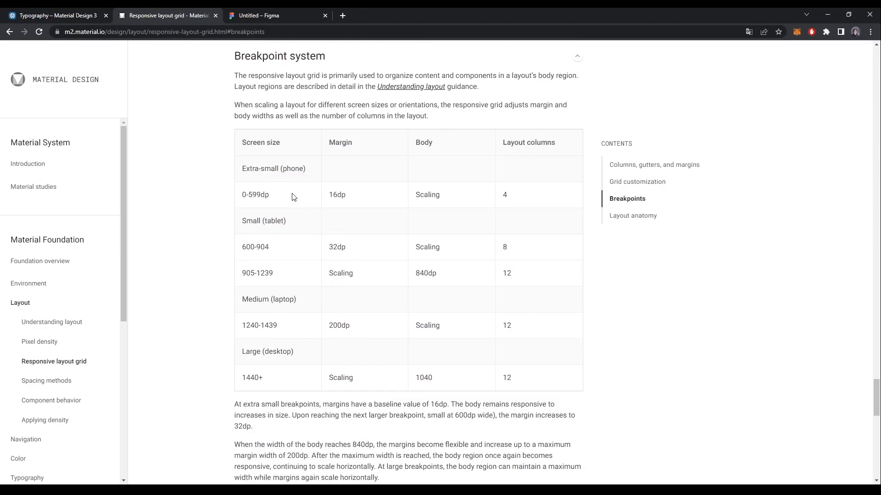
left_click_drag(261, 169, 555, 353)
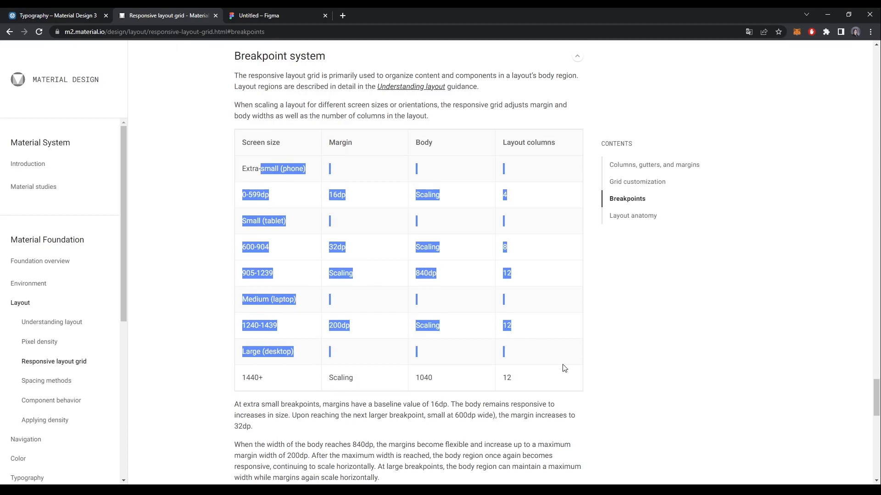
left_click(524, 337)
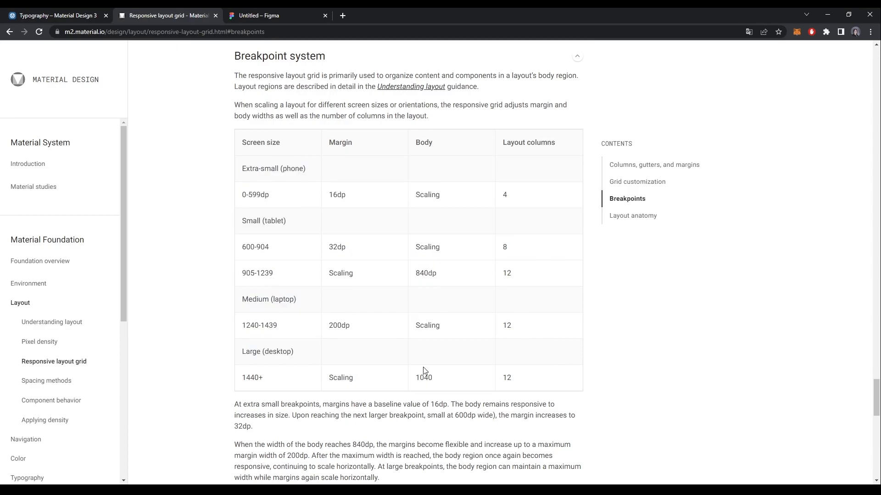
scroll(423, 369, "up", 15)
scroll(423, 367, "up", 15)
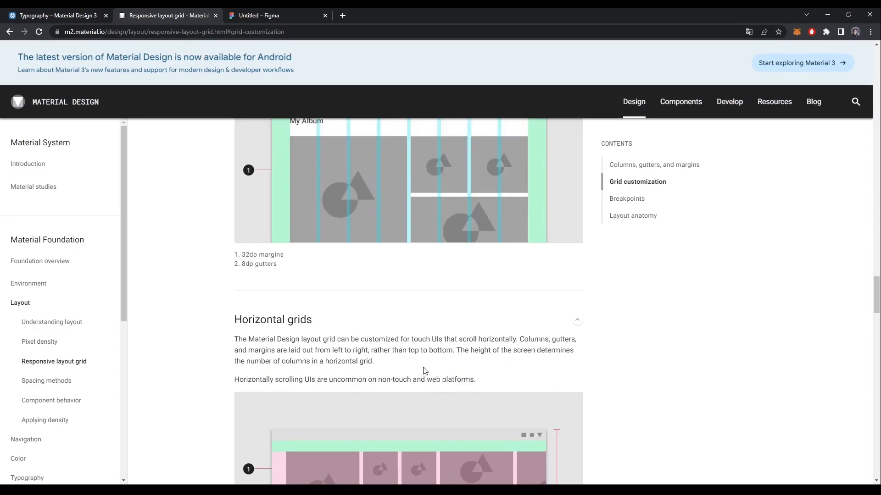
scroll(427, 365, "up", 8)
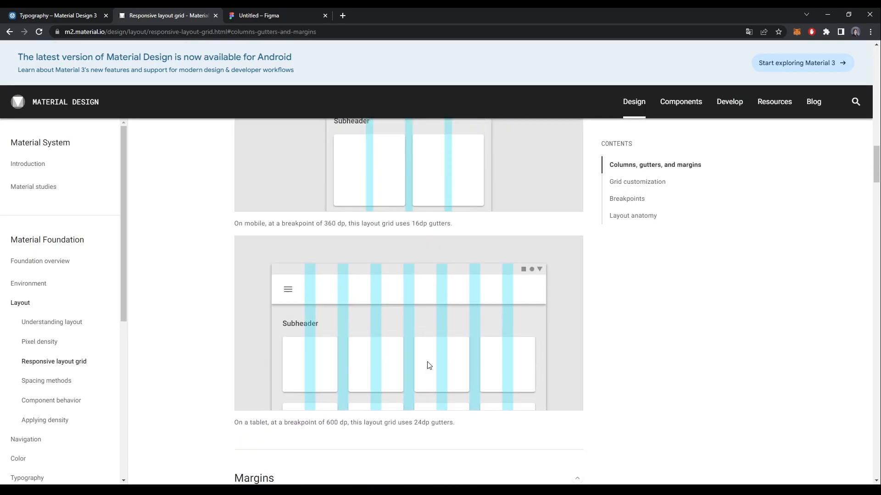